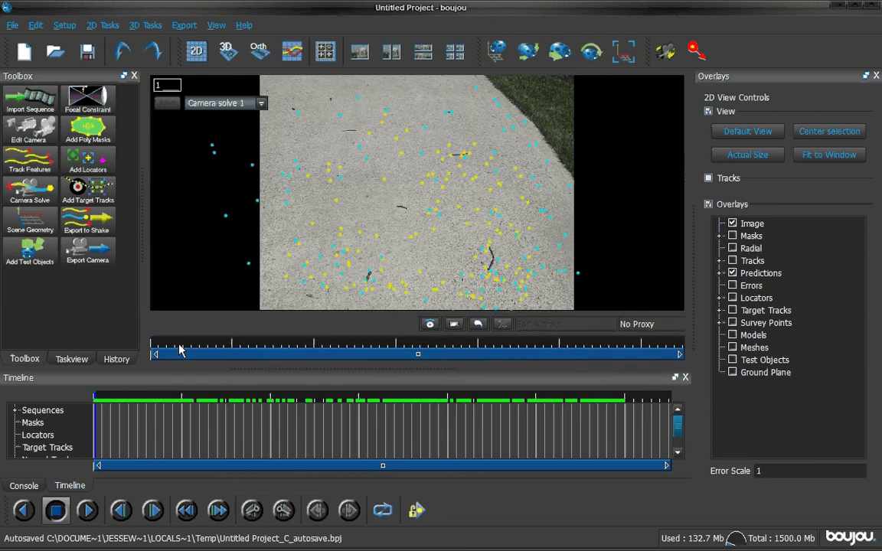
Go to frame 5 of the sequence and open the Scene Geometry settings, keeping the tracked footage in view.
mouse_move(179, 350)
mouse_down()
mouse_move(268, 350)
mouse_move(160, 354)
mouse_up()
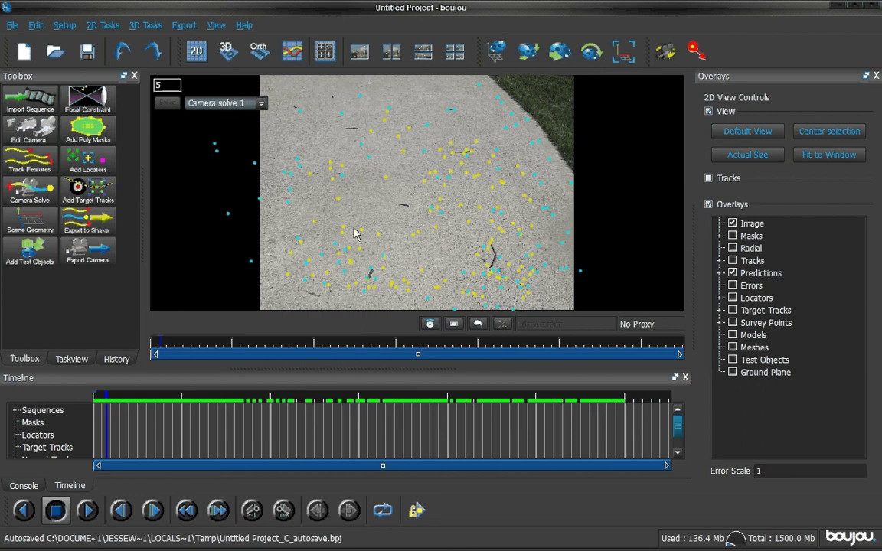
click(23, 226)
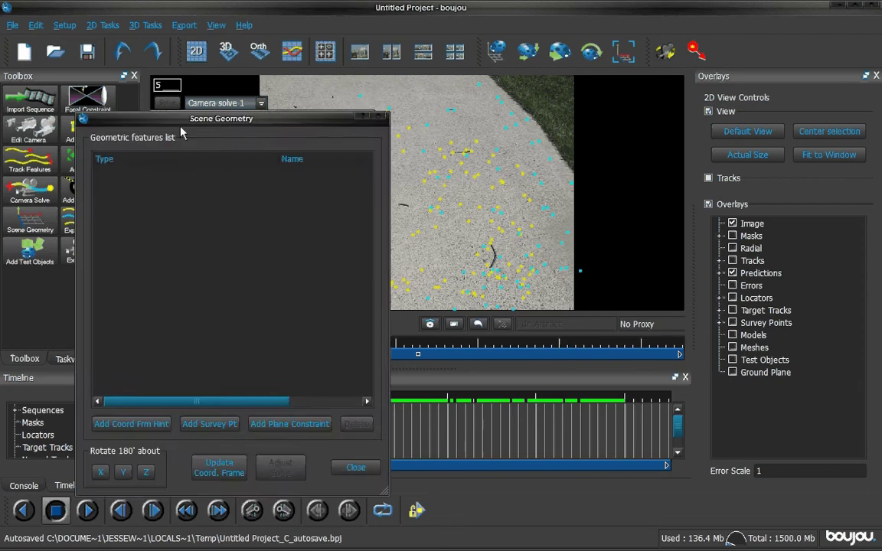
drag(182, 134, 733, 28)
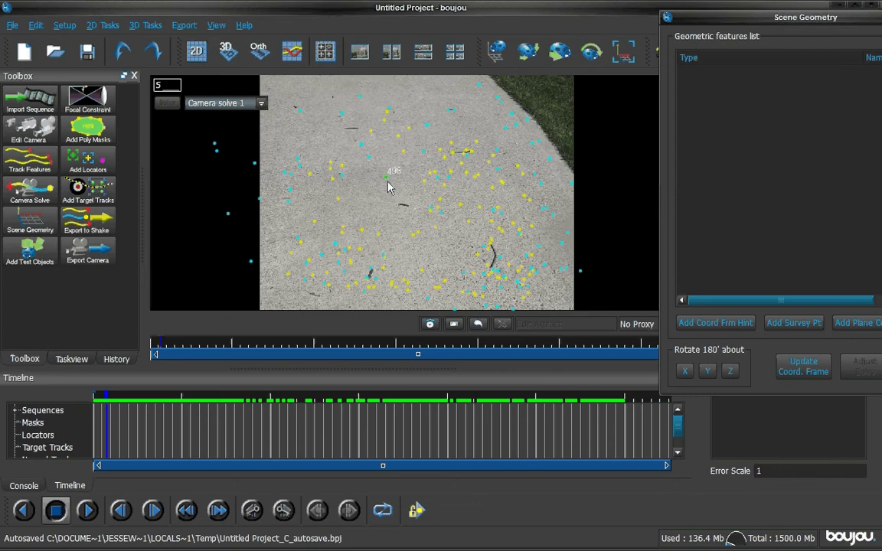
Add an x-axis coordinate frame hint, connect it to two pavement tracks running lengthwise near the image centre, and update the coordinate frame.
click(414, 234)
drag(685, 20, 493, 40)
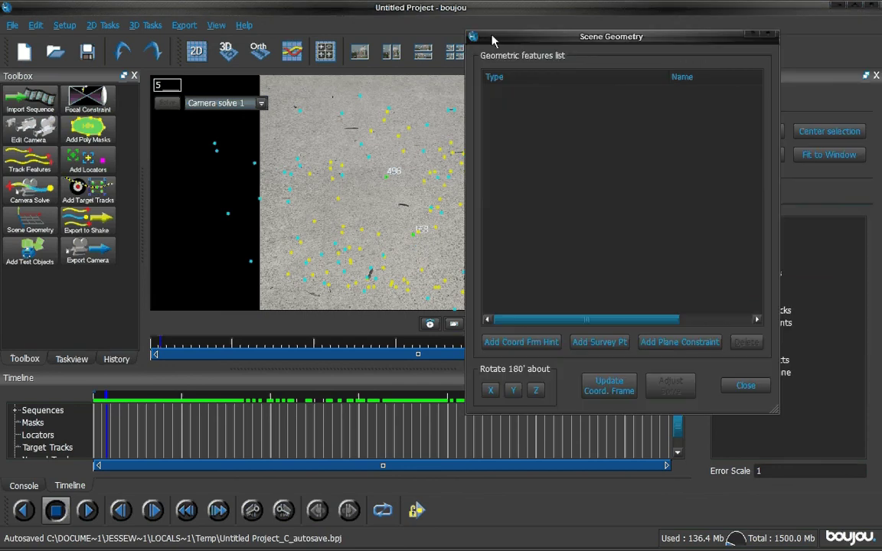
click(504, 343)
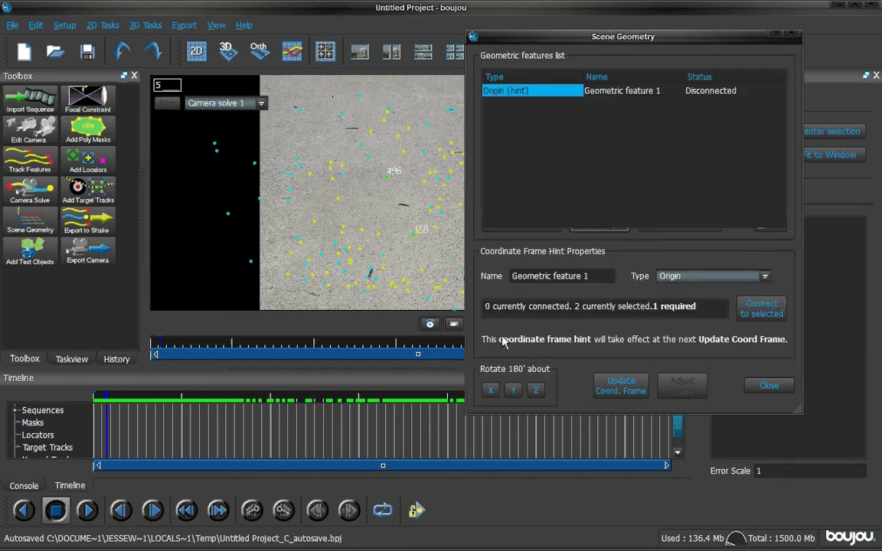
click(687, 293)
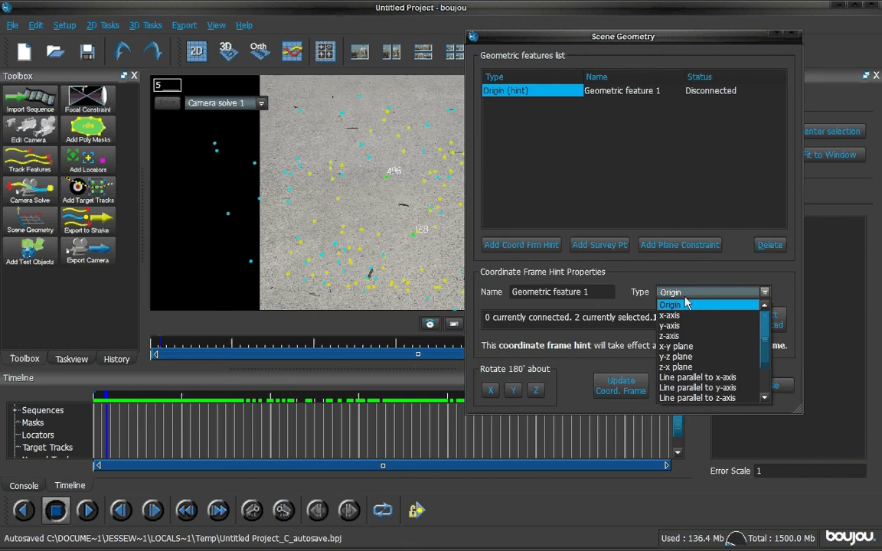
click(670, 316)
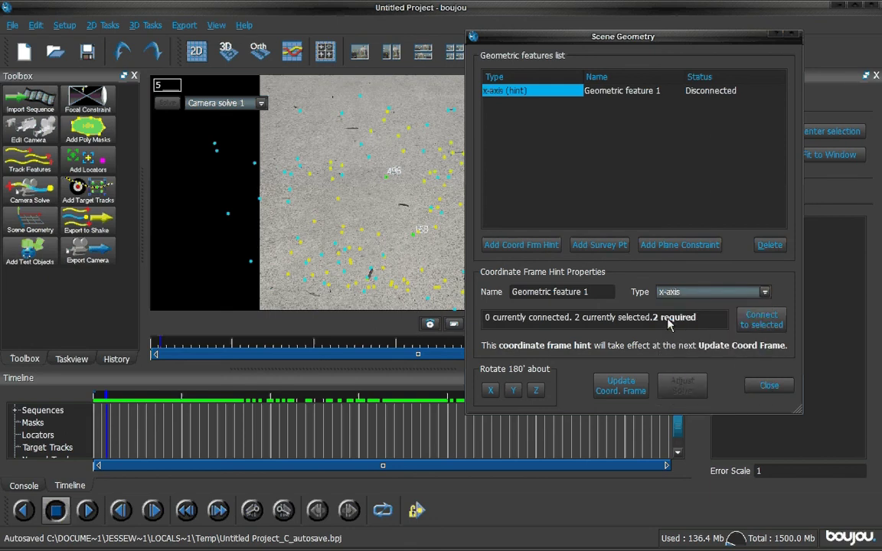
click(752, 323)
click(621, 385)
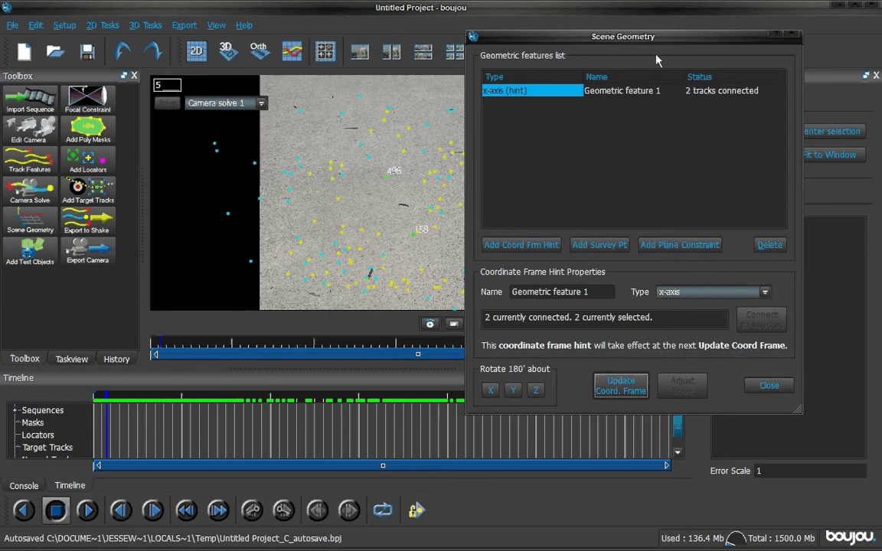
Add a y-axis coordinate frame hint connected to tracks 502 and 397, which lie crosswise on the pavement, and update the coordinate frame.
drag(657, 59, 772, 63)
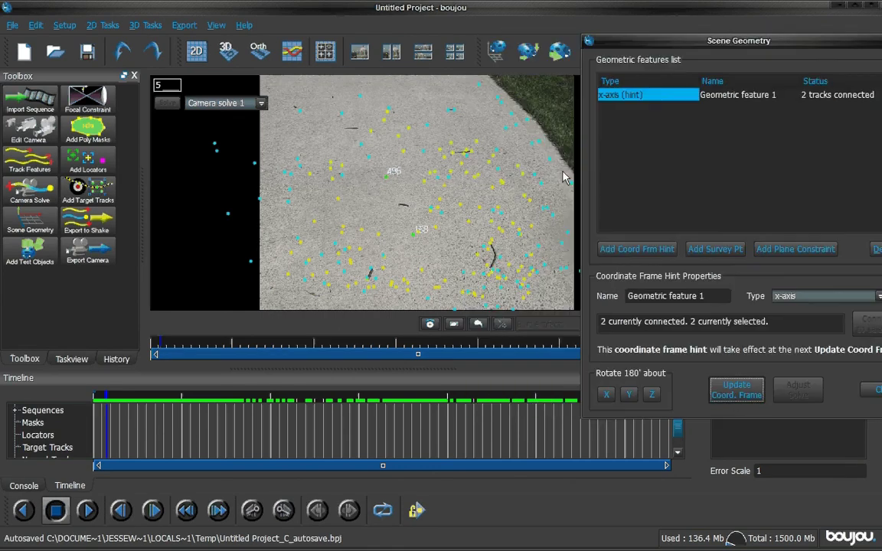
click(357, 221)
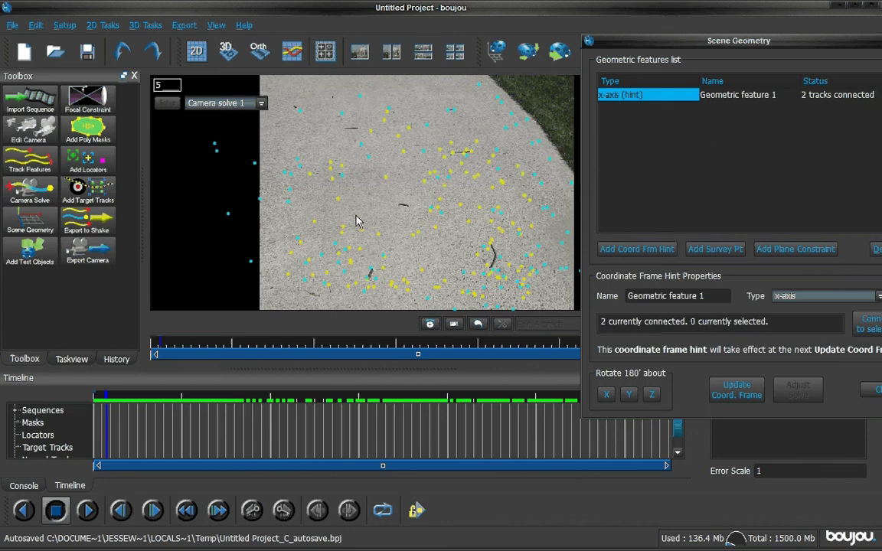
click(340, 204)
ctrl+click(441, 201)
drag(635, 52, 560, 35)
click(541, 232)
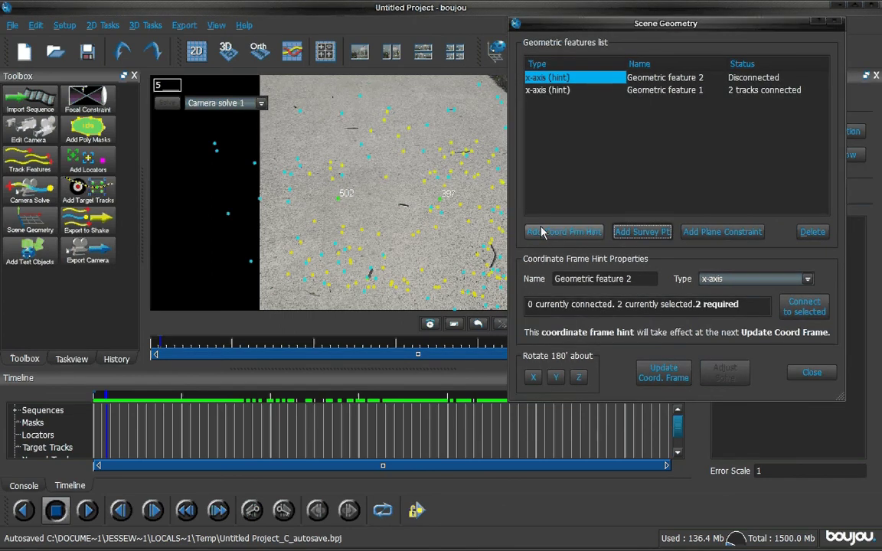
click(715, 280)
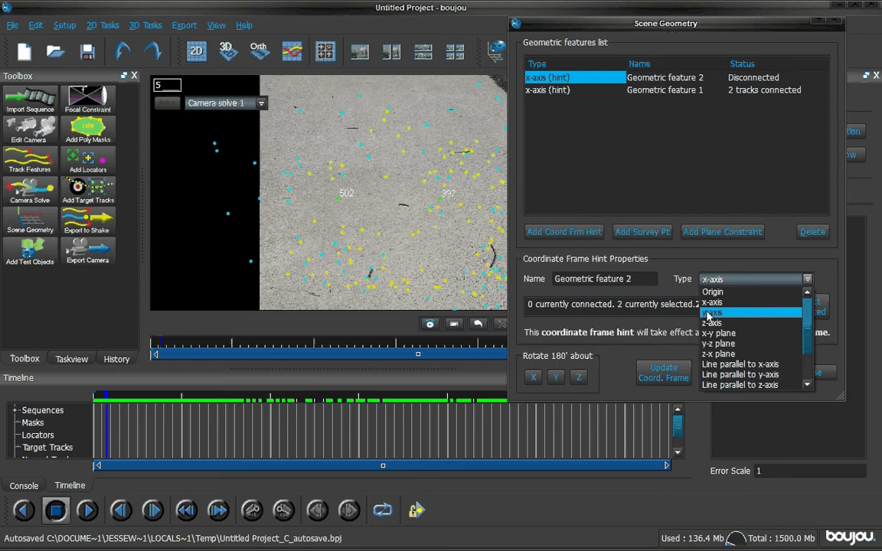
click(719, 314)
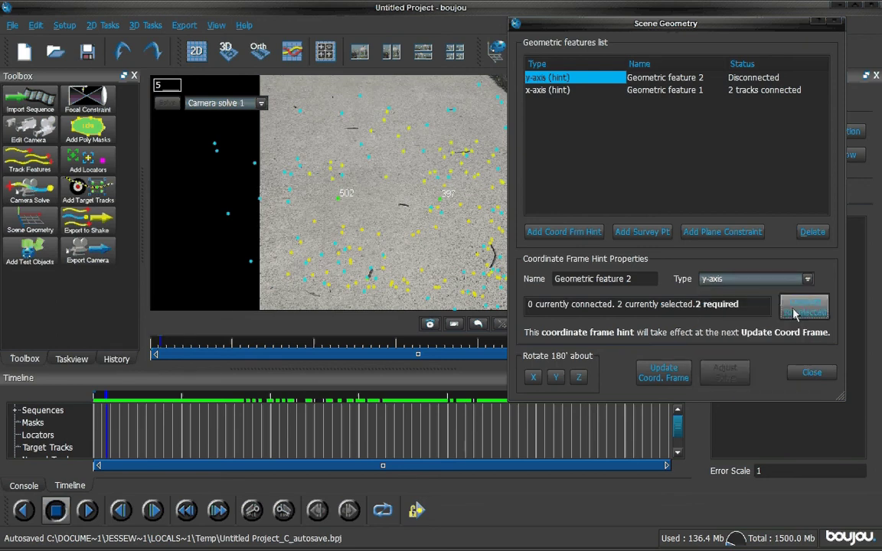
click(795, 312)
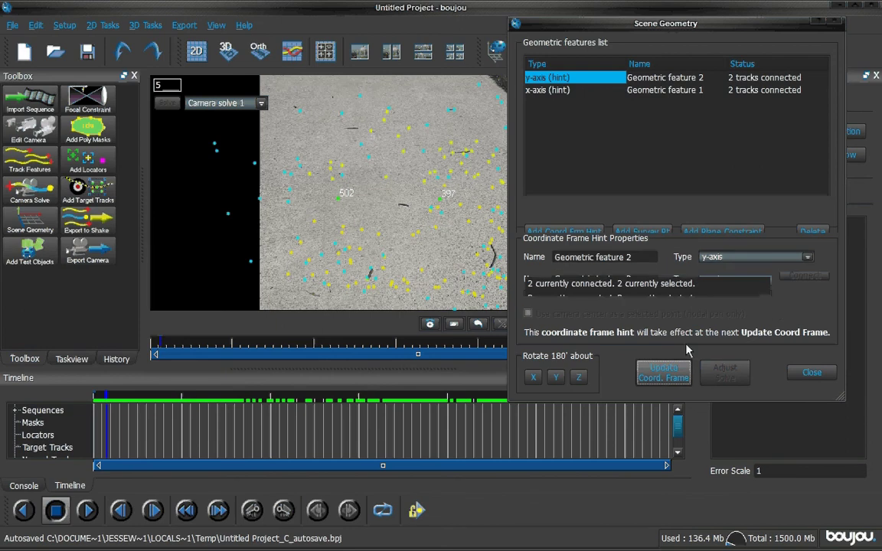
Add an Origin hint connected to the nearer track of the x-axis pair, update the coordinate frame and close Scene Geometry.
click(615, 88)
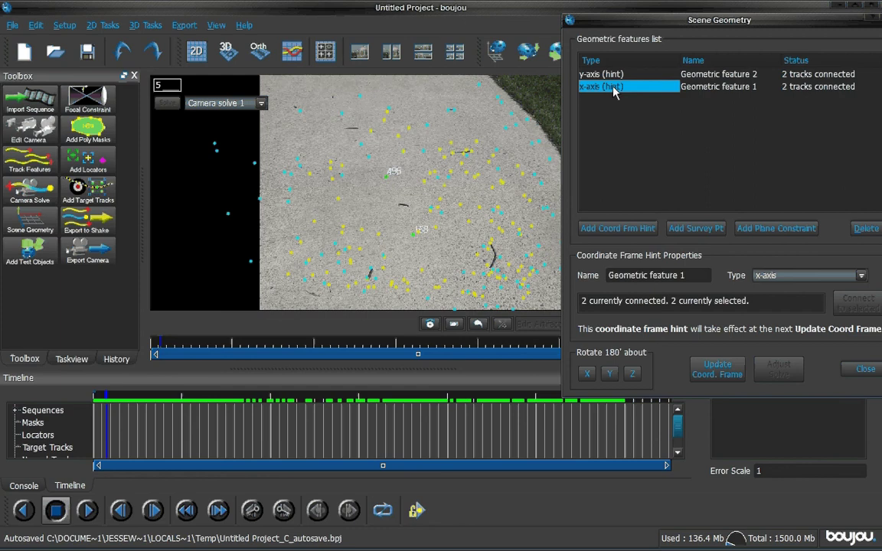
key(Up)
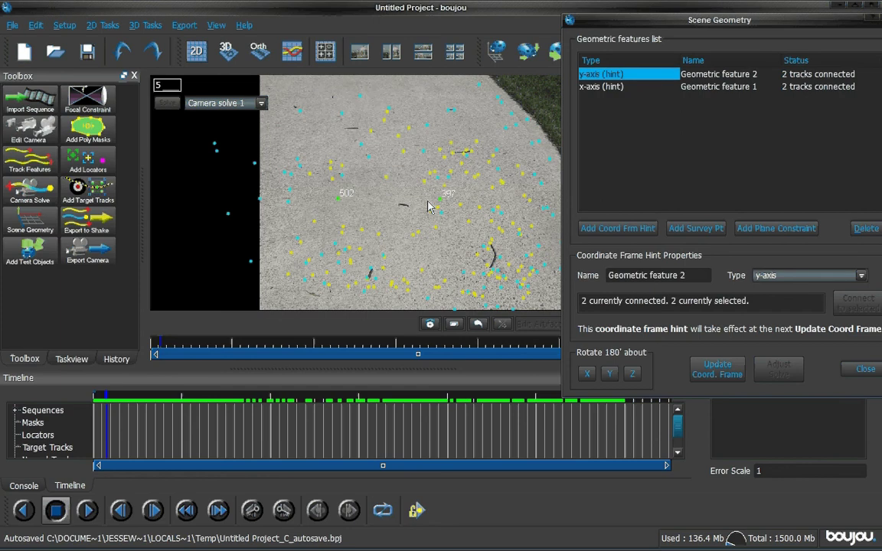
click(432, 230)
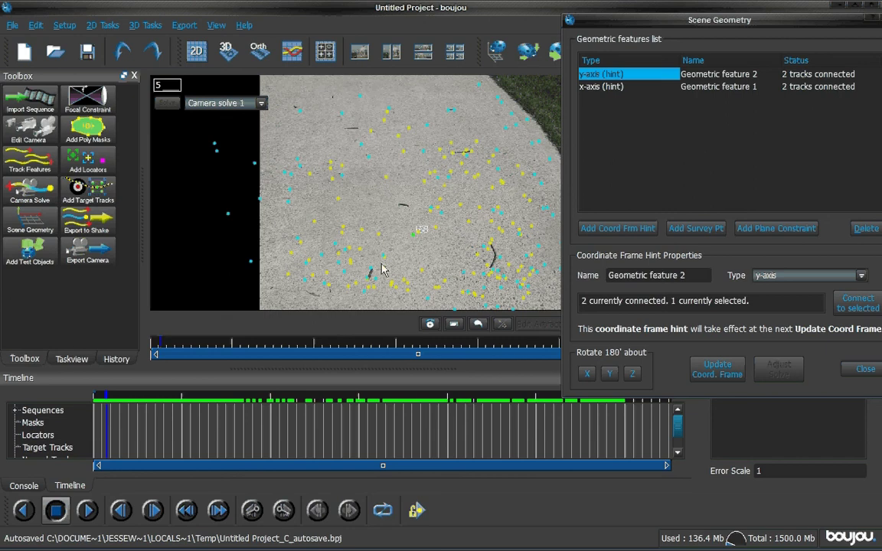
click(606, 233)
click(768, 277)
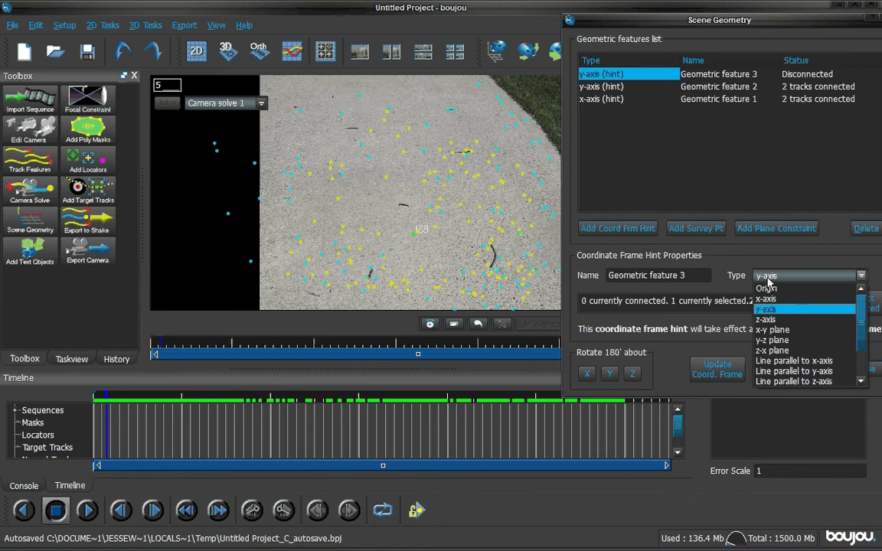
click(767, 289)
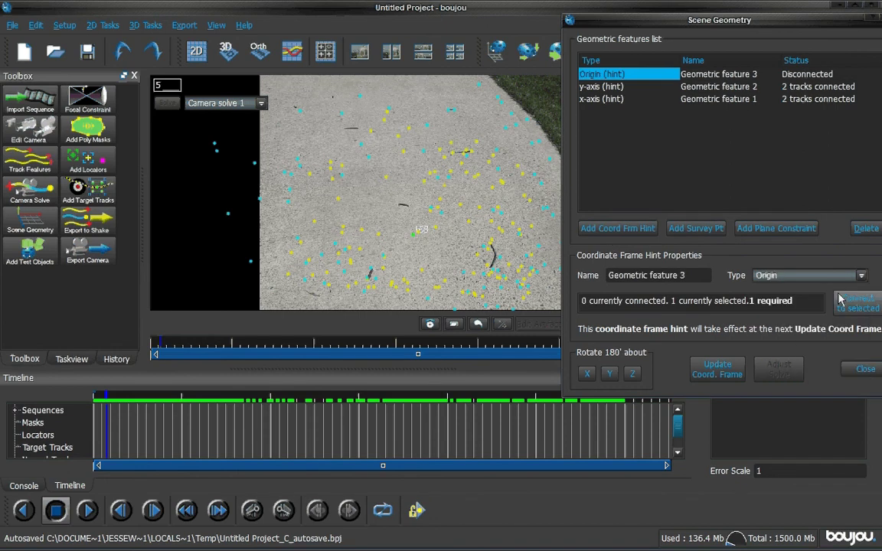
click(854, 303)
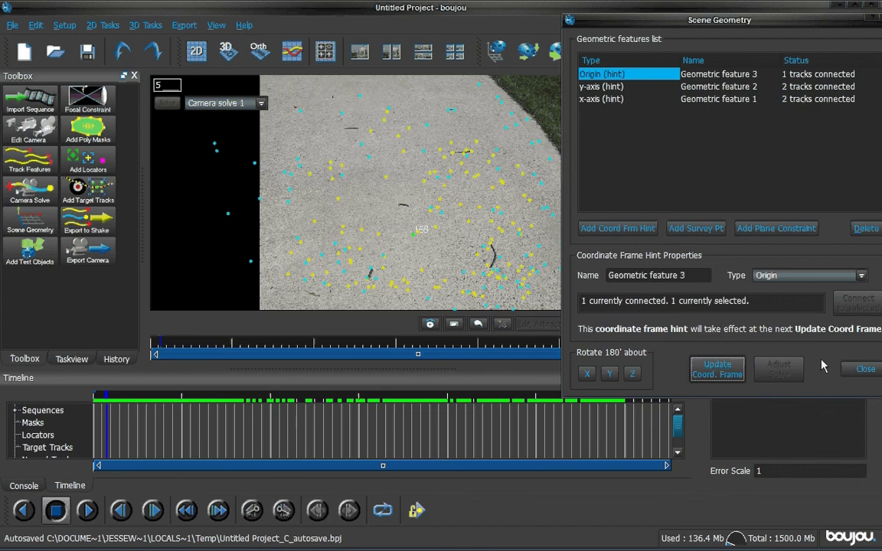
click(865, 369)
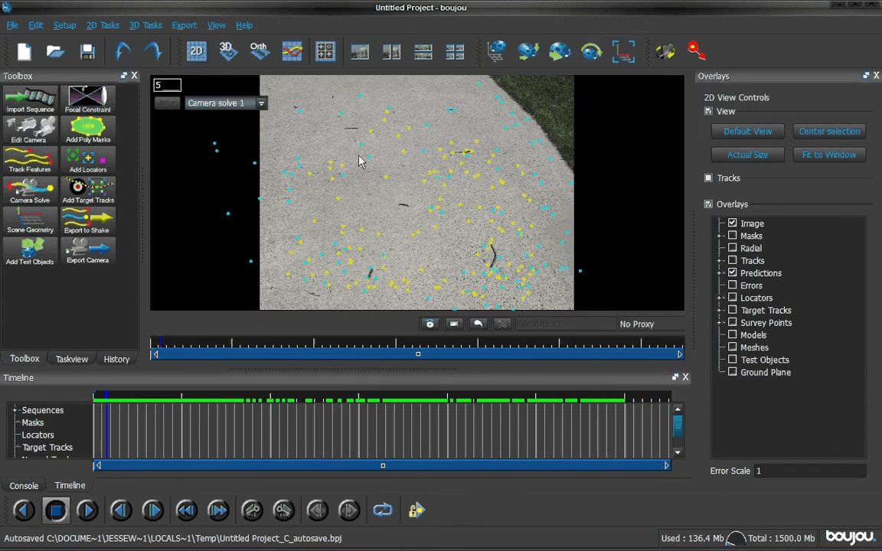
Inspect how the solved points and camera sit on the ground plane in the 3D view, and return to the 2D view.
click(227, 51)
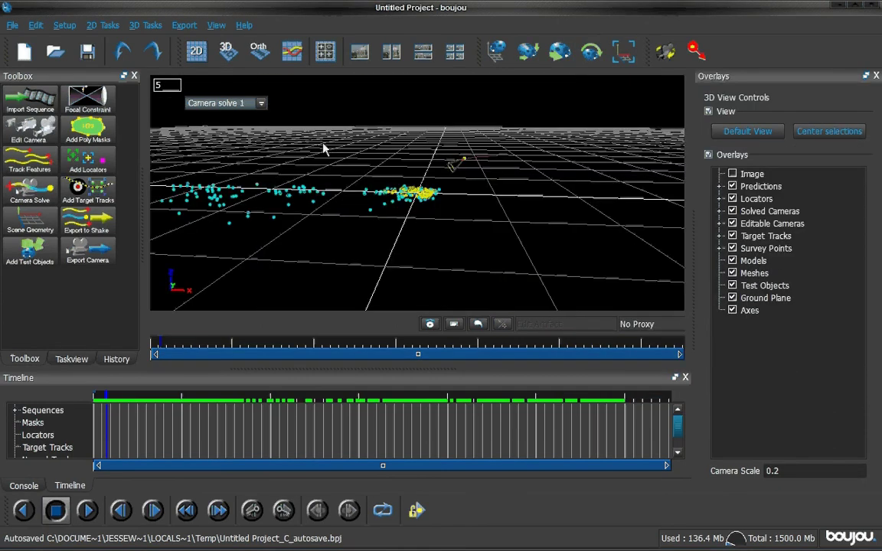
drag(314, 158, 344, 152)
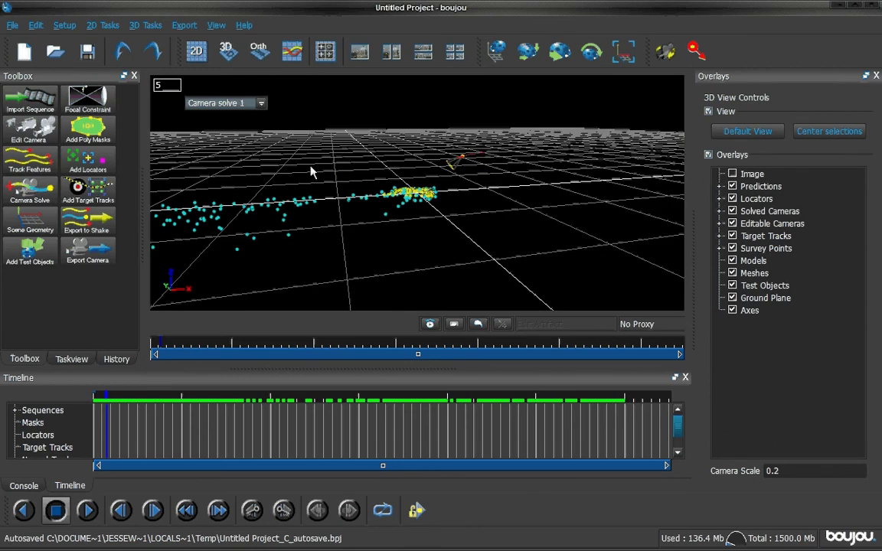
drag(311, 171, 196, 81)
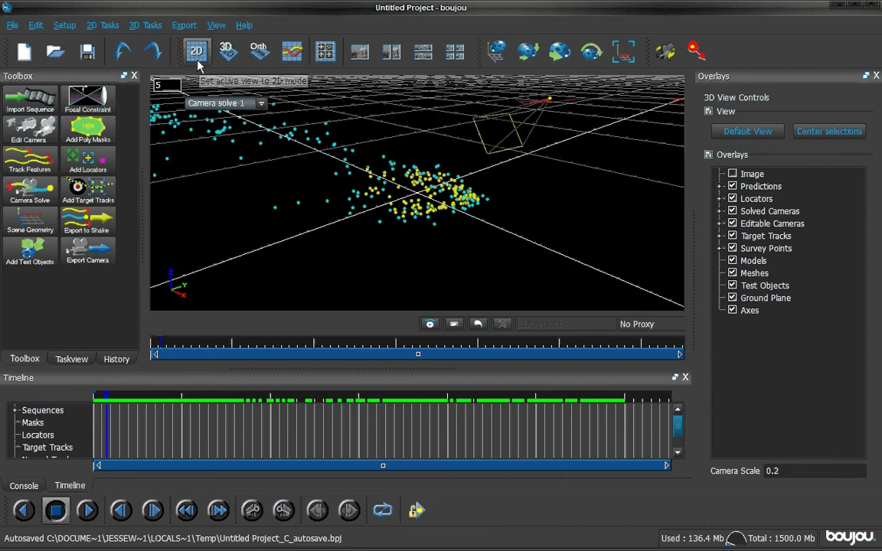
click(197, 52)
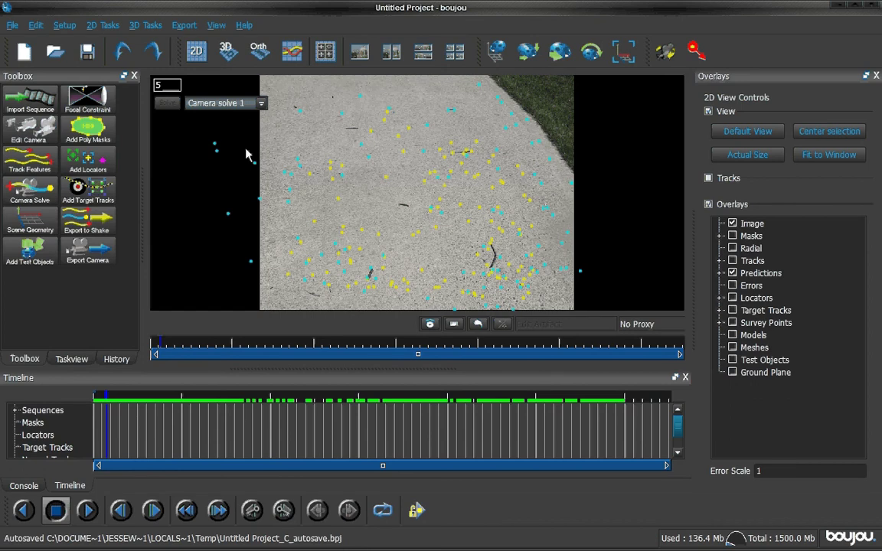
Set the image sequence's frame rate to 24 and return to frame 1.
click(65, 25)
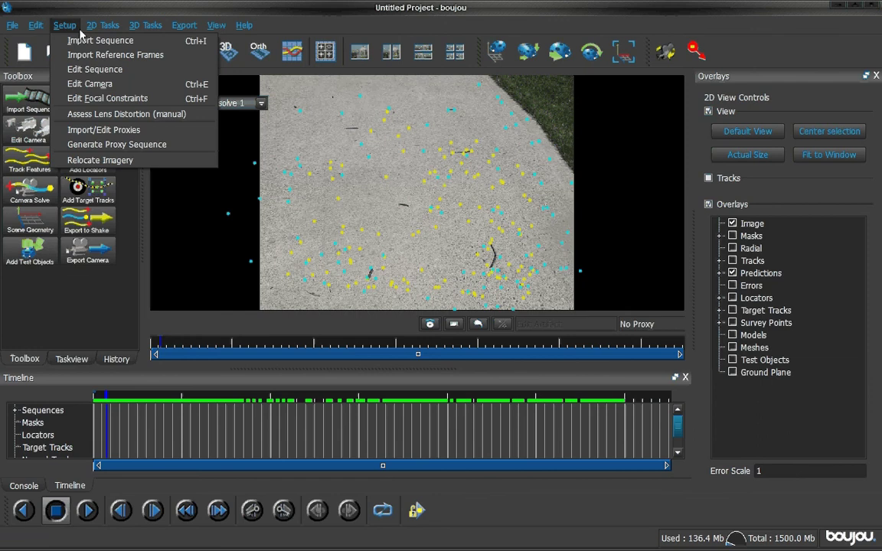
click(92, 74)
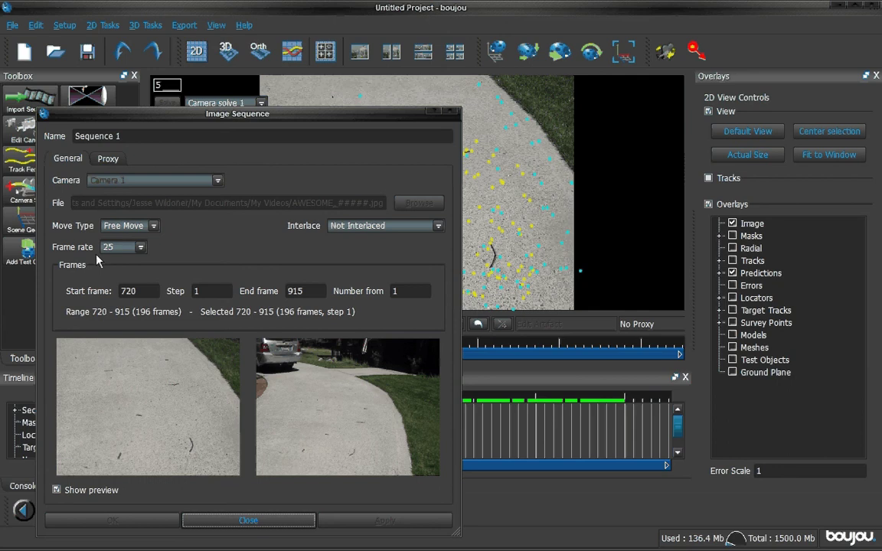
click(140, 248)
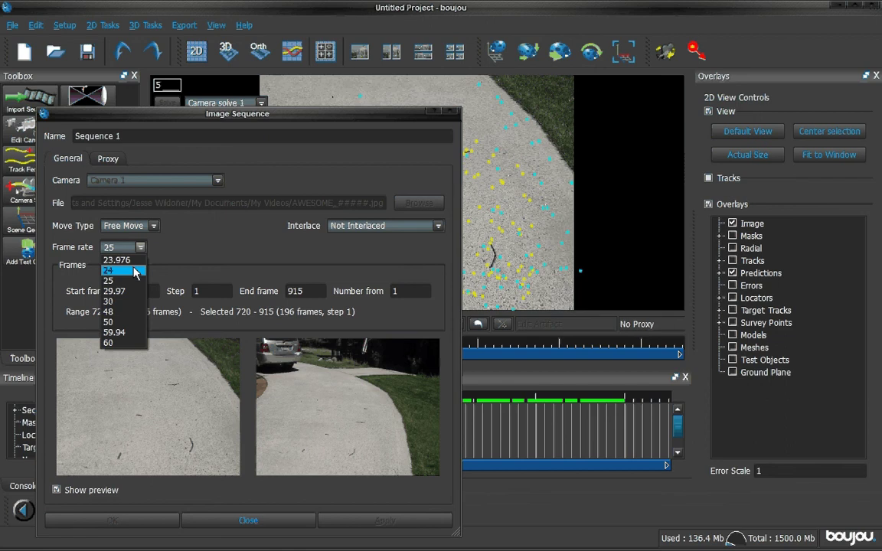
key(Escape)
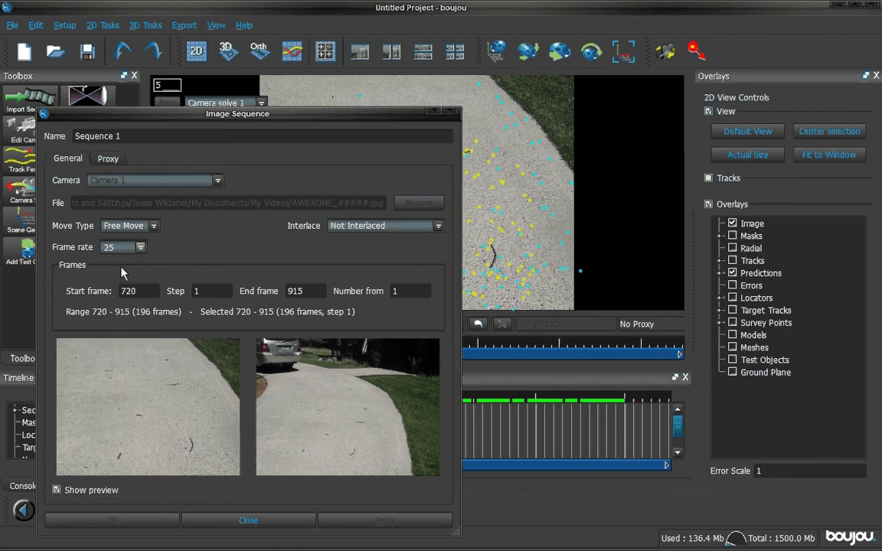
key(Up)
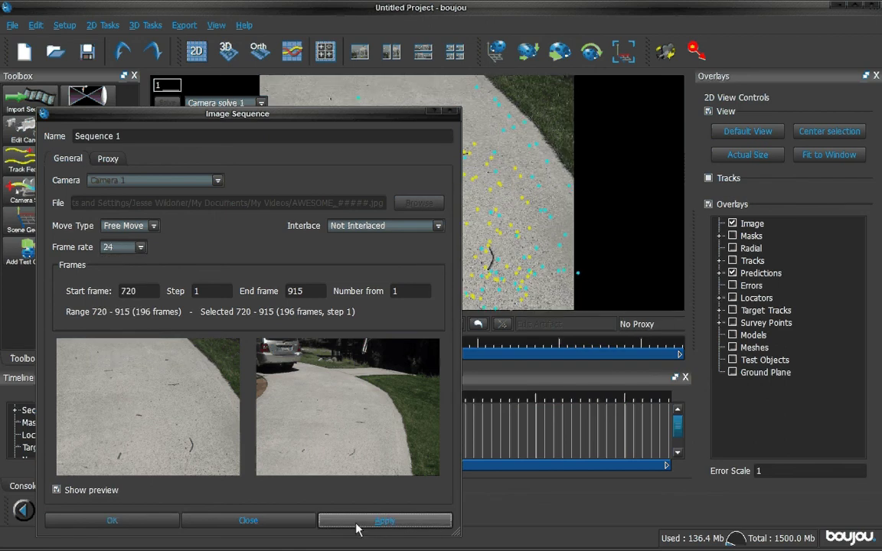
click(357, 528)
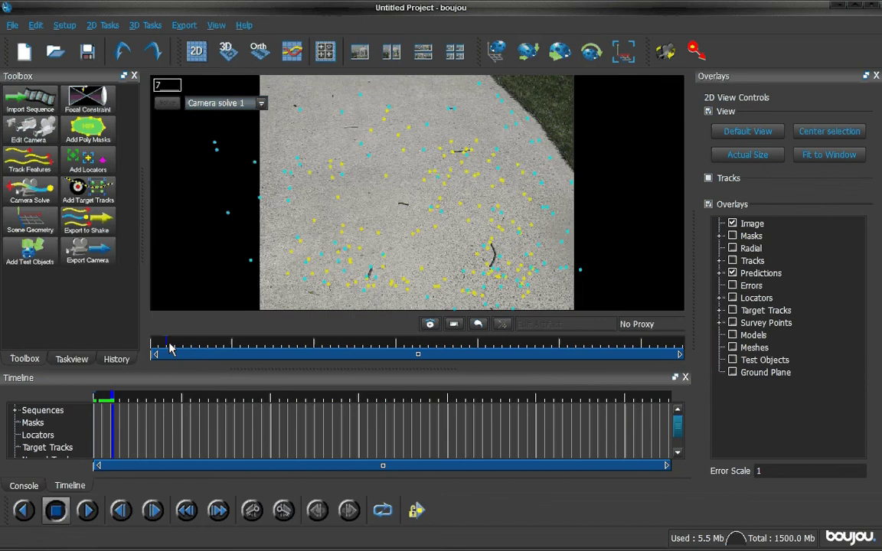
drag(170, 348, 156, 349)
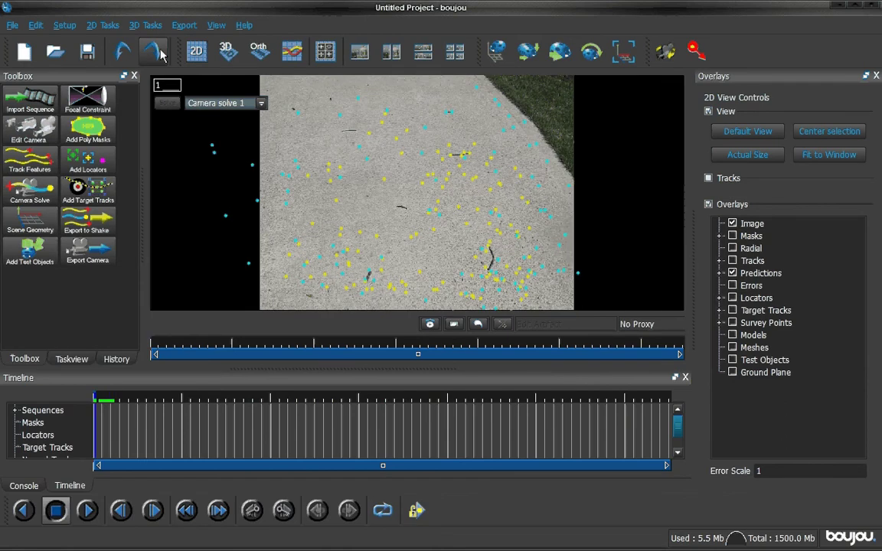
Export the camera solve to My Documents as AWESOME!!! in 3D Studio Max (*.ms) format.
click(184, 25)
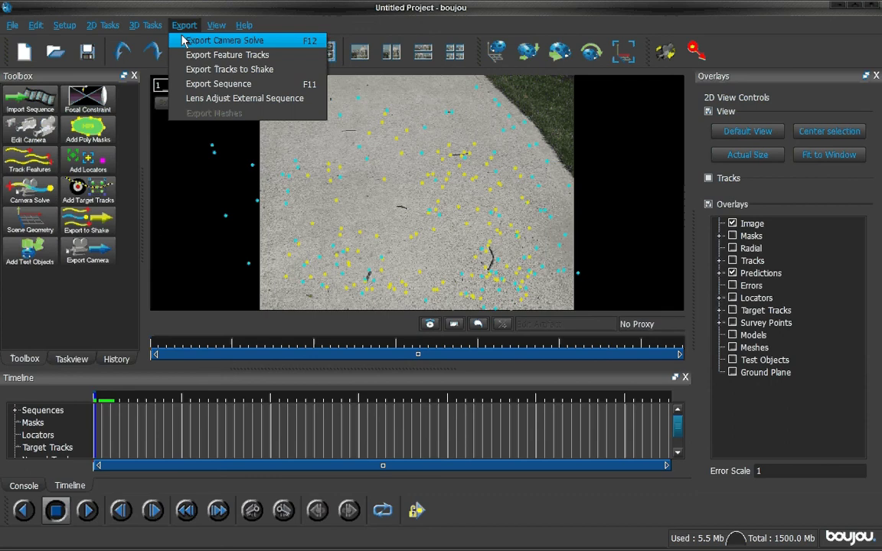
click(184, 41)
click(552, 139)
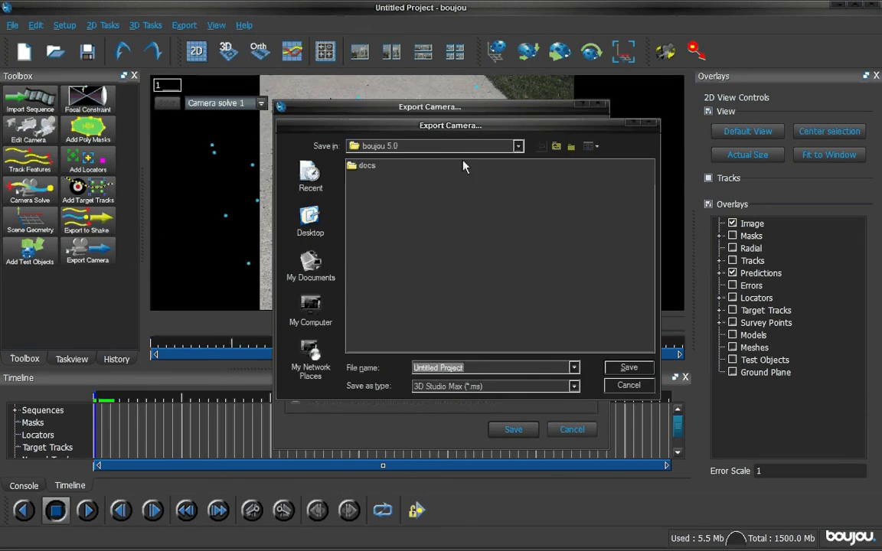
click(311, 266)
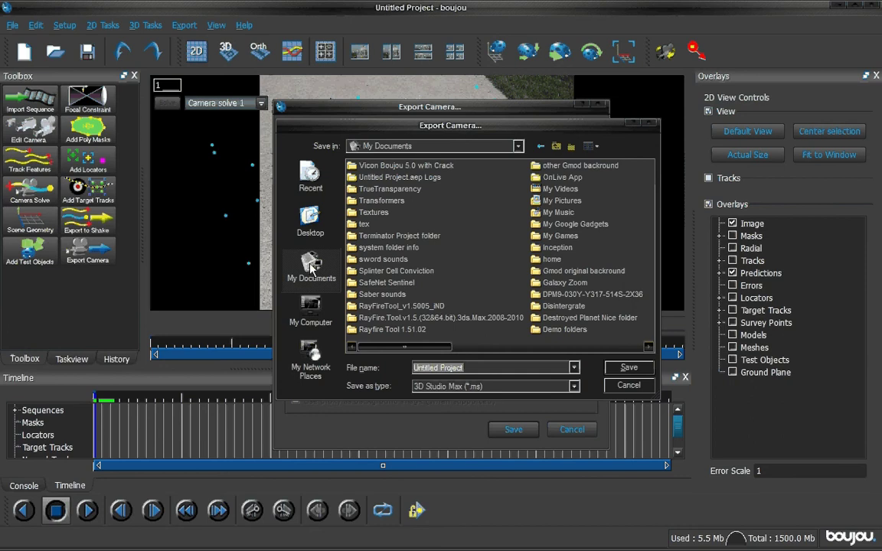
text(A)
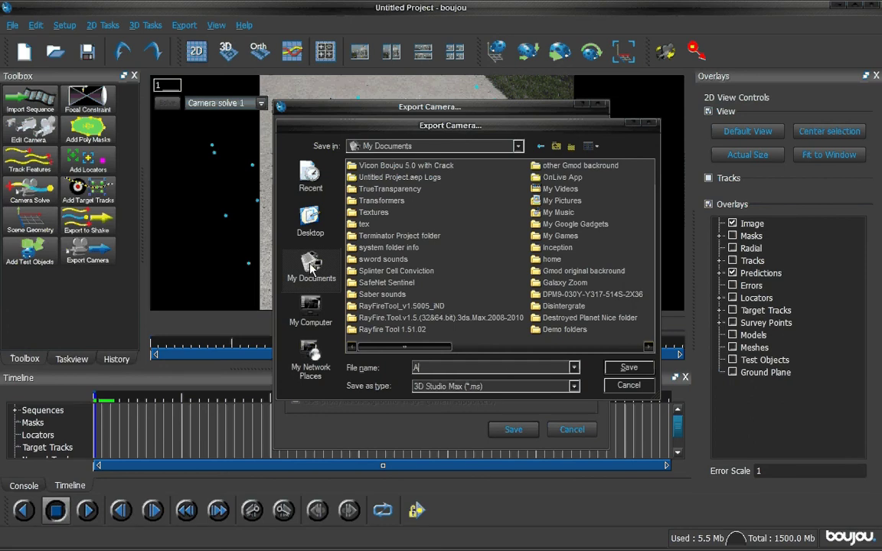
text(WESOME!!!)
key(Return)
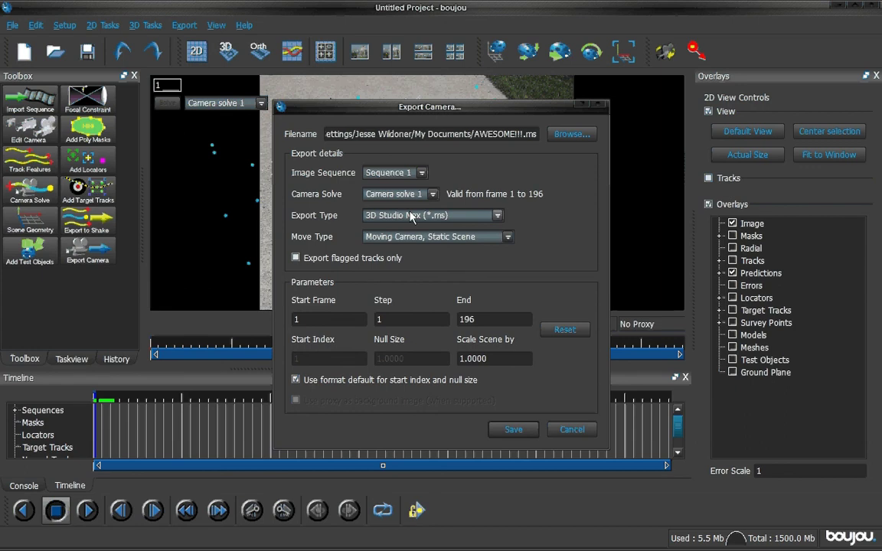
click(500, 431)
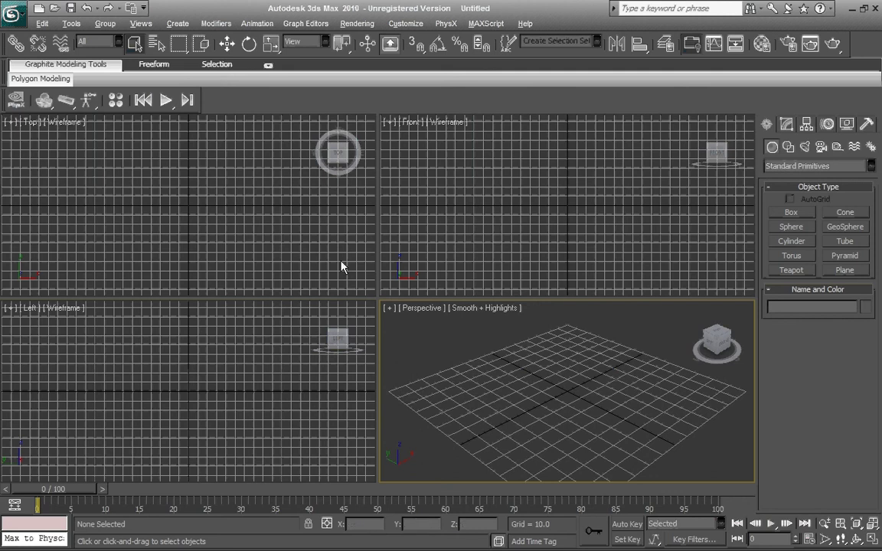
Switch to 3ds Max, try to load the AWESOME!!! script from My Documents into the scene, and close the script editor.
key(alt+Tab)
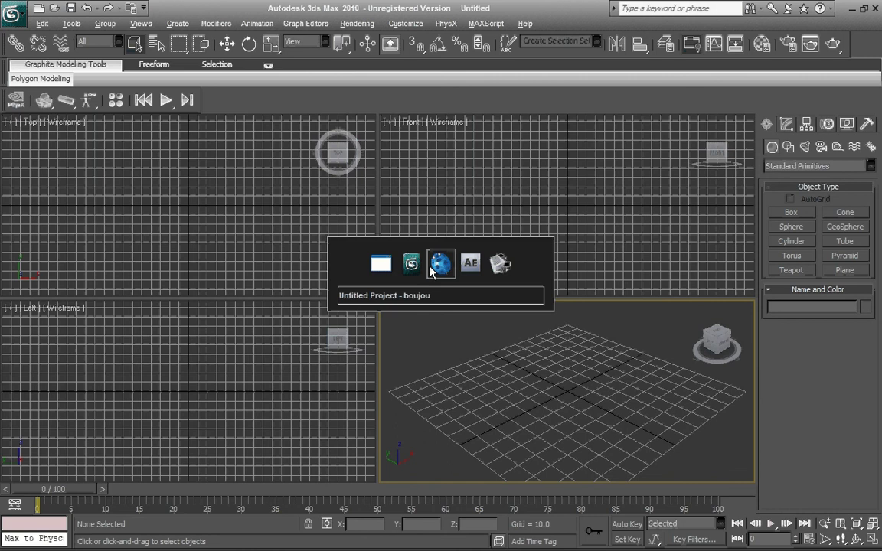
key(alt+Tab)
key(alt+Tab)
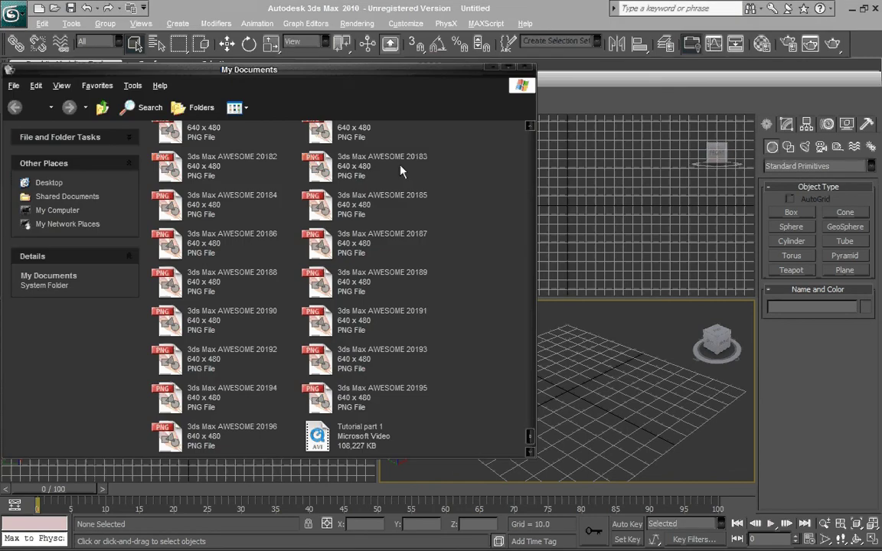
scroll(362, 435, down, 1)
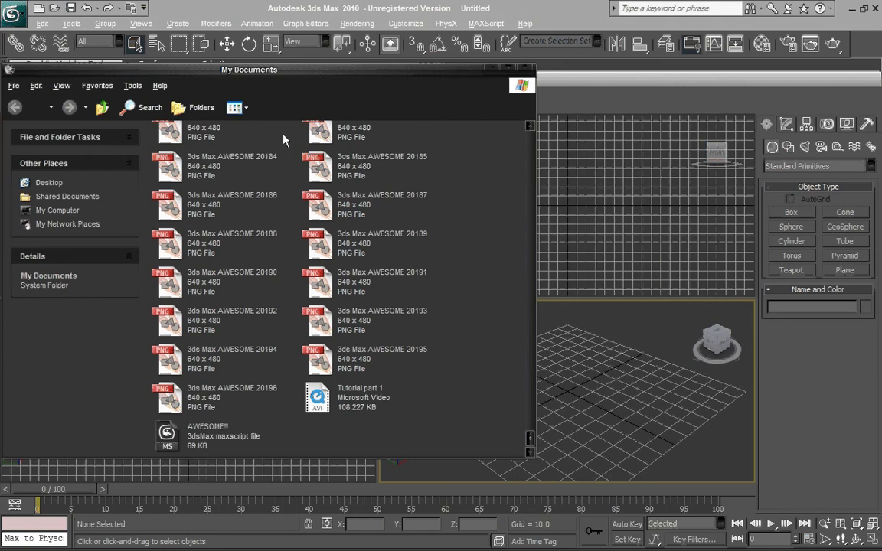
drag(283, 72, 61, 174)
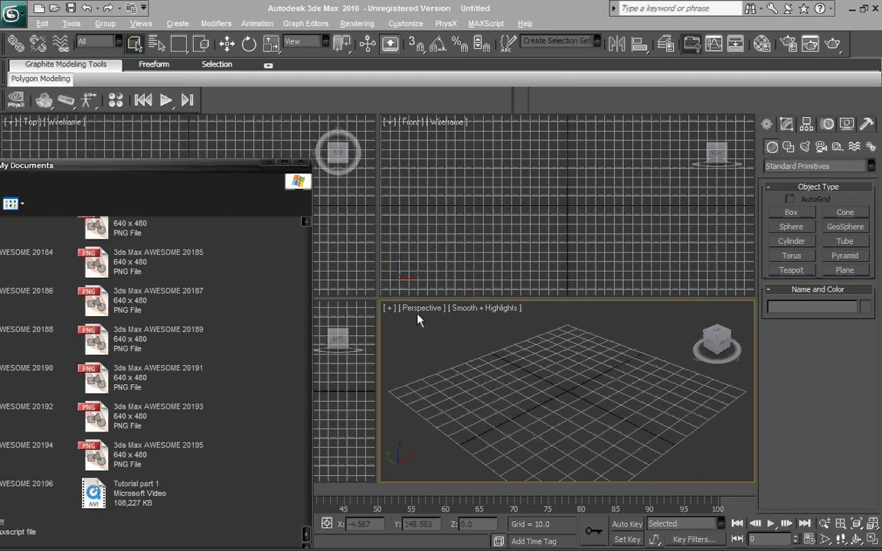
drag(15, 532, 471, 444)
drag(192, 166, 198, 191)
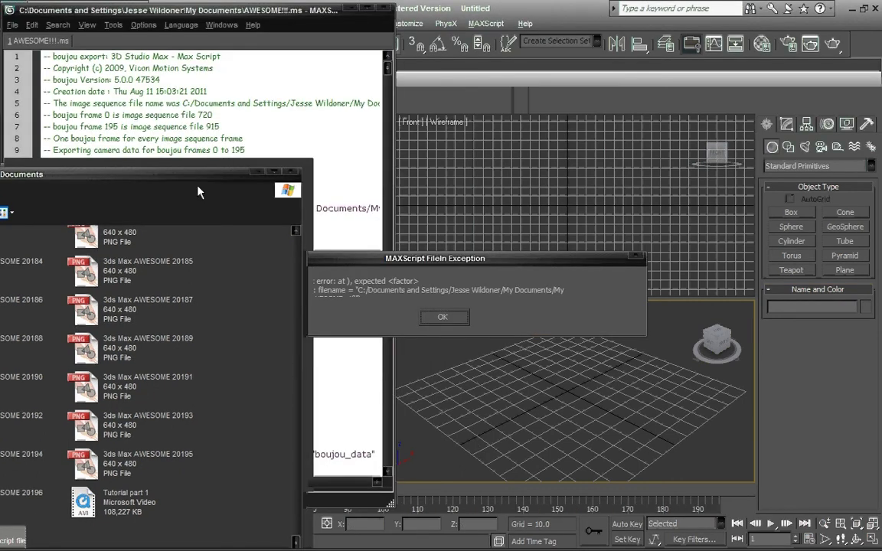
click(412, 239)
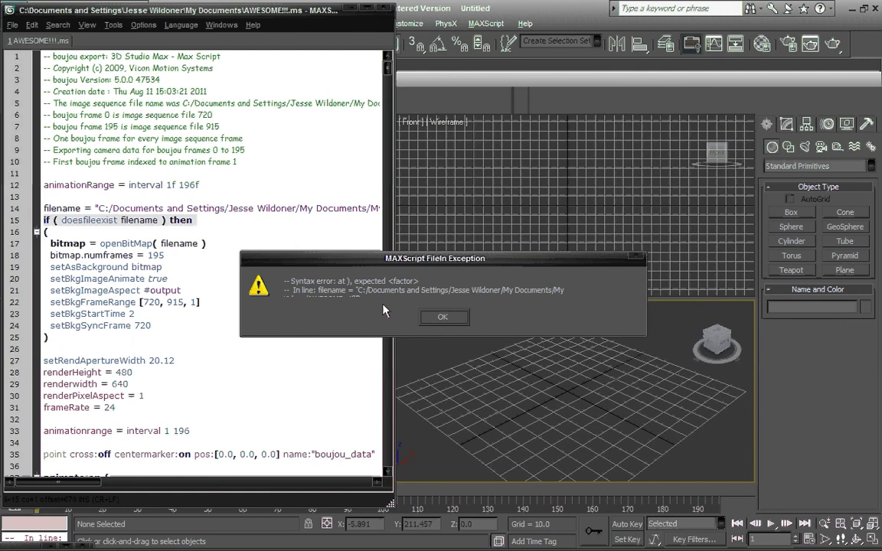
click(443, 316)
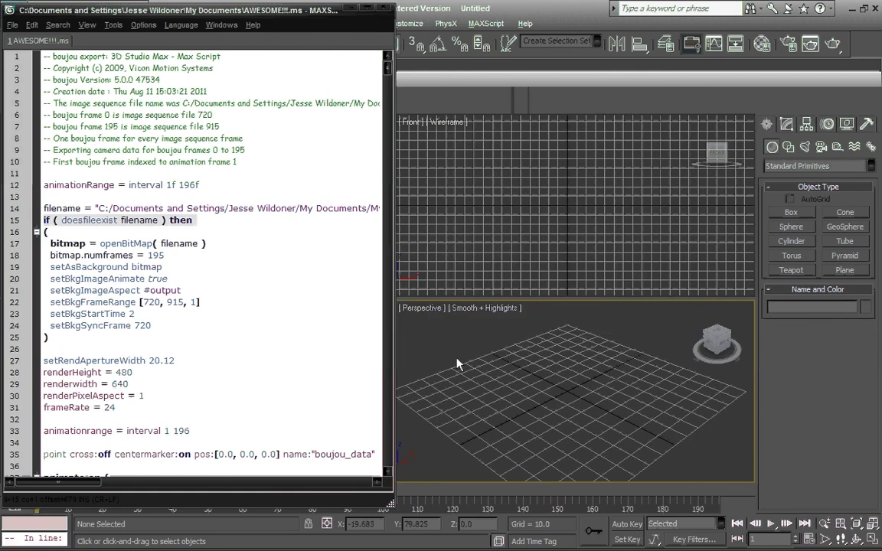
click(371, 8)
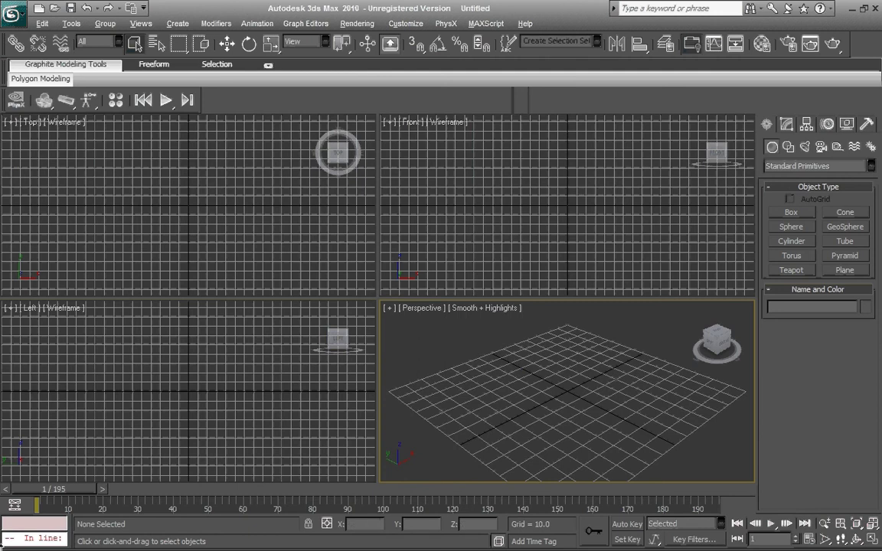
Bring back the My Documents folder and open the AWESOME!!! script in a maximized Notepad window.
key(alt+Tab)
key(alt+Tab)
key(alt+Tab)
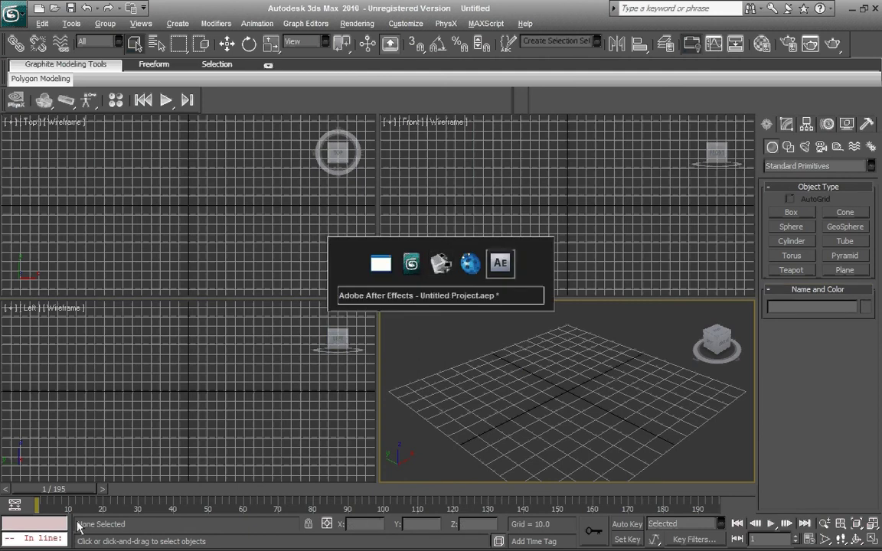
key(alt+Tab)
key(alt+Tab)
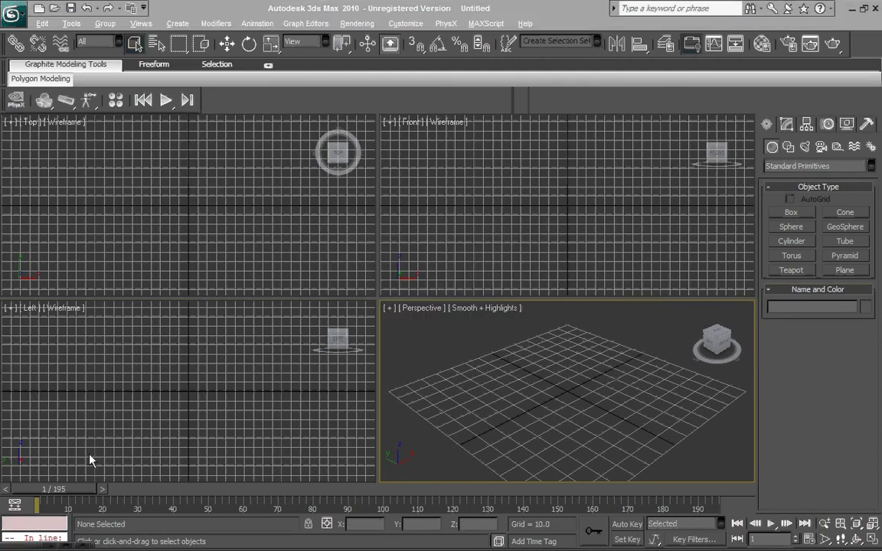
drag(47, 546, 542, 87)
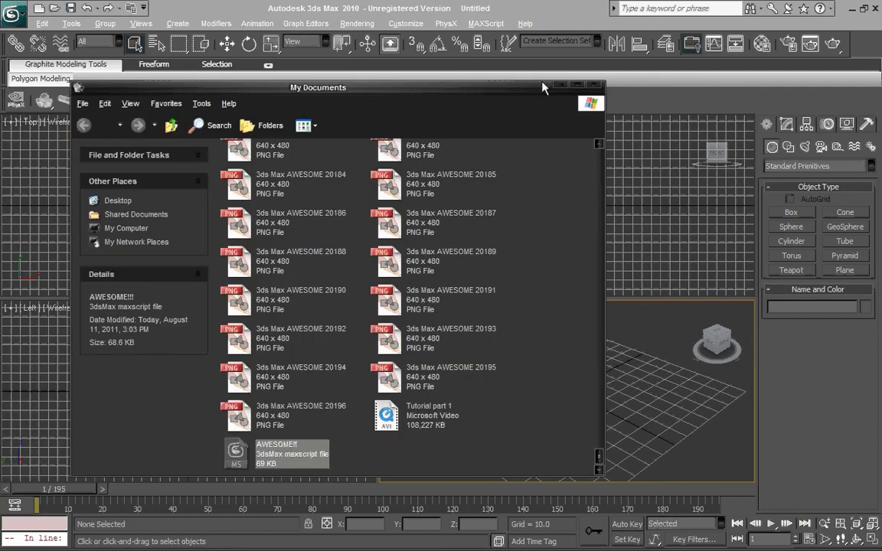
double_click(272, 462)
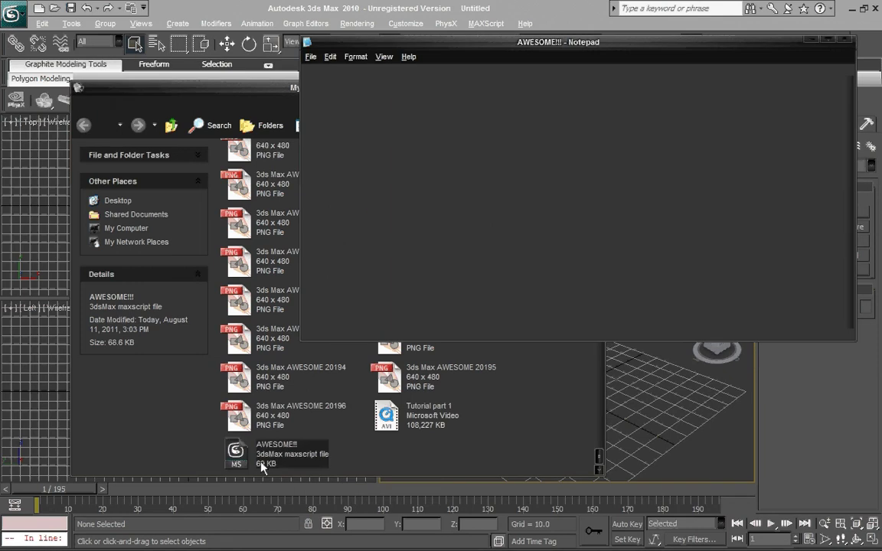
double_click(562, 43)
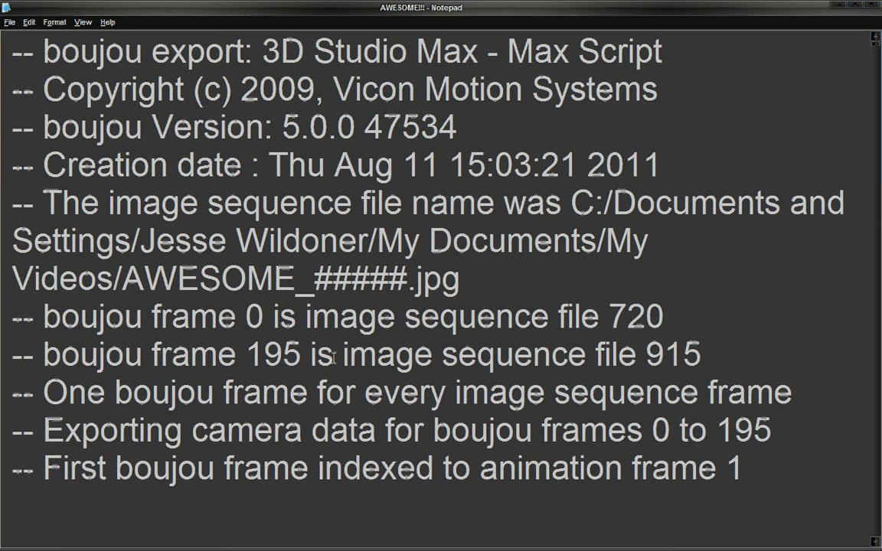
Delete the stray closing parenthesis at the end of the script's filename line, save the file and close Notepad.
scroll(333, 358, down, 2)
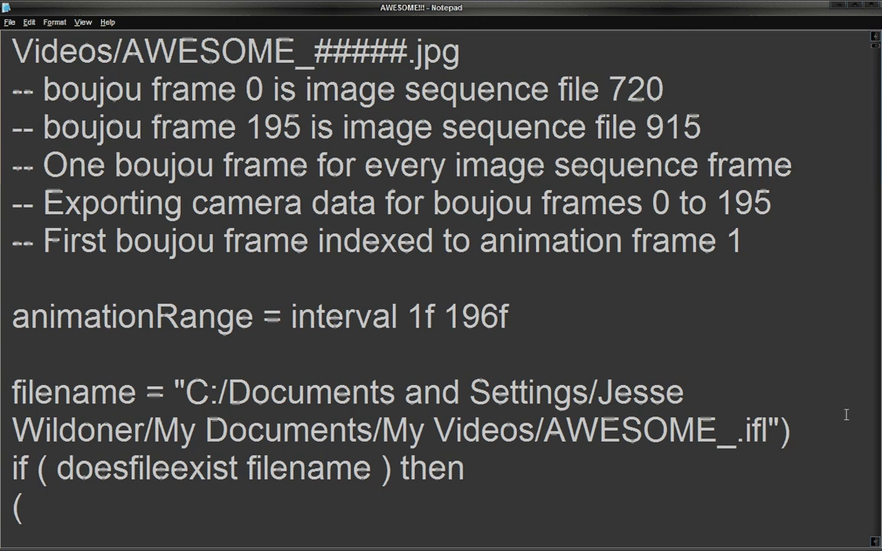
key(BackSpace)
click(9, 22)
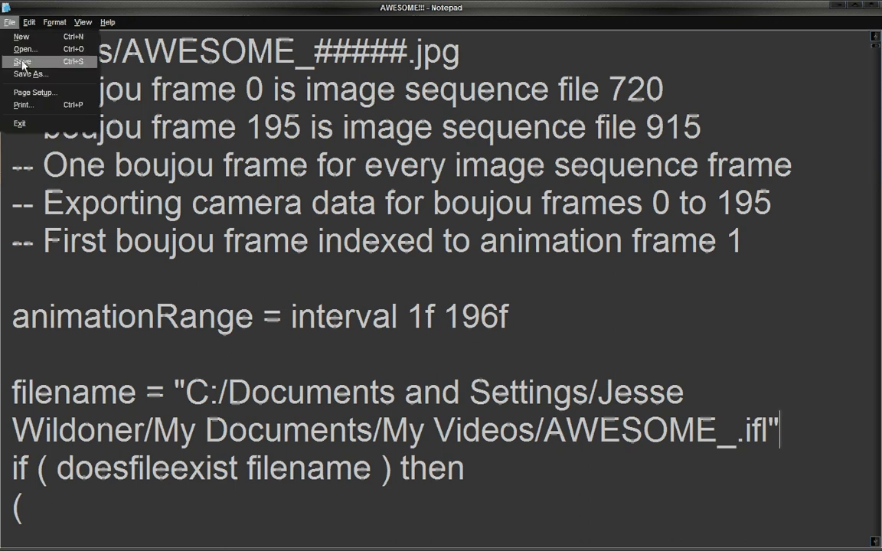
click(21, 63)
click(861, 7)
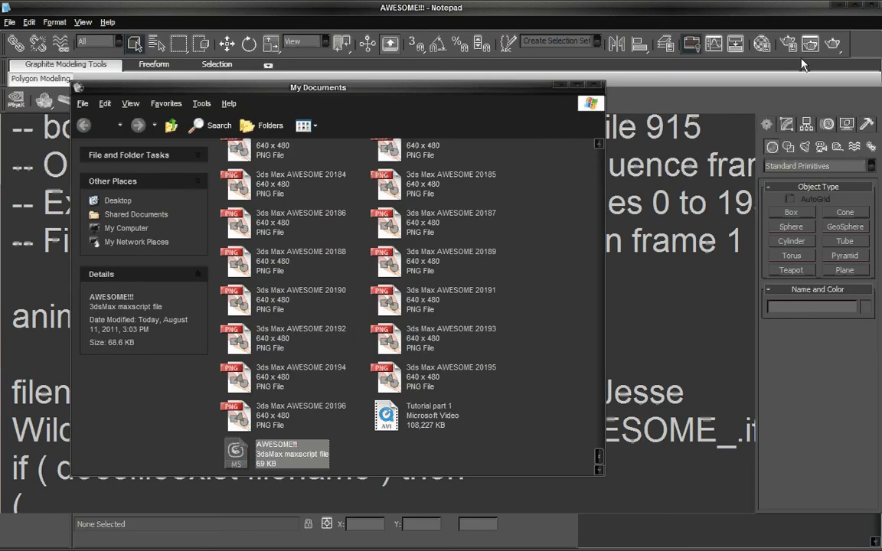
Load the corrected AWESOME!!! script into the 3ds Max scene and scrub the timeline to check the import.
drag(339, 94, 29, 149)
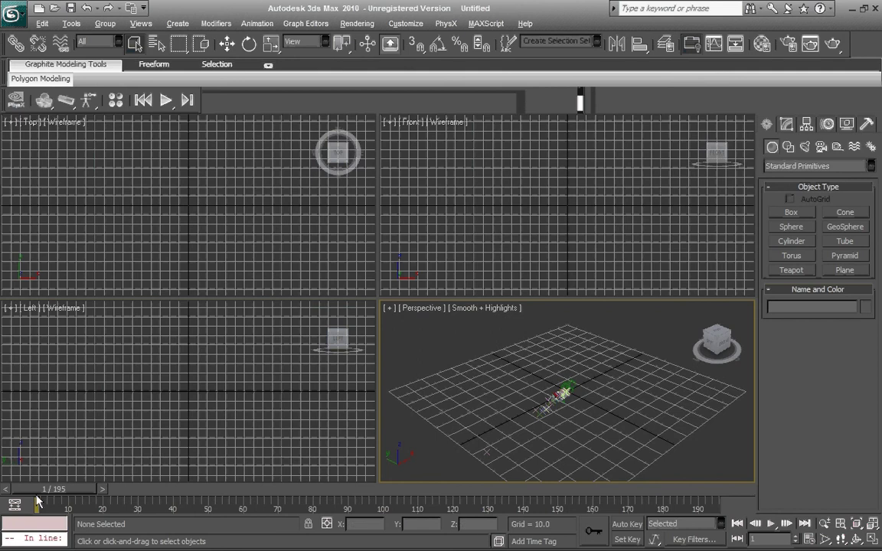
drag(36, 501, 21, 511)
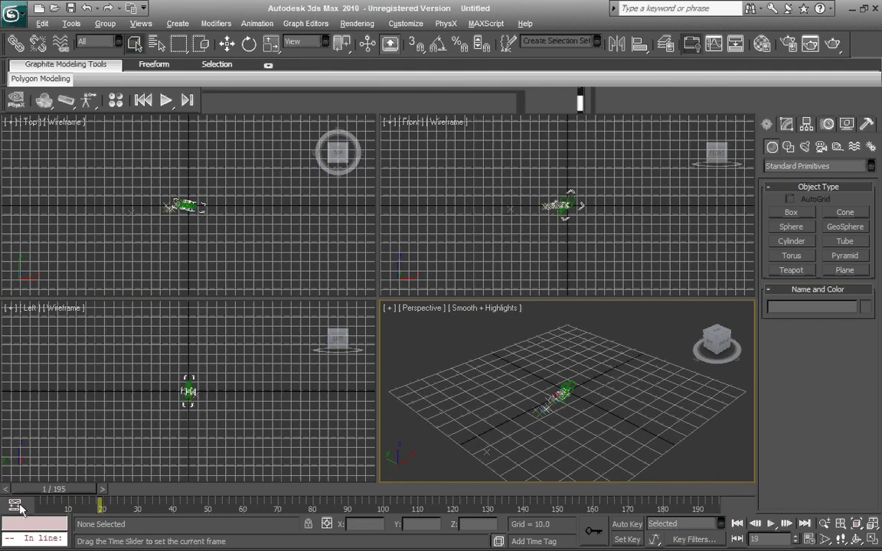
Check the tracked motion through Camera_1 by scrubbing the timeline, and return the viewport to an angled Perspective overview.
click(421, 308)
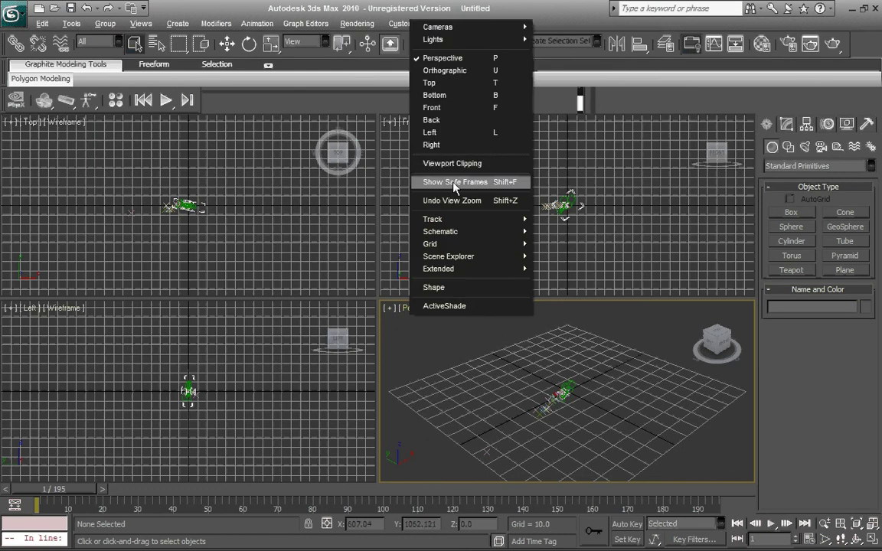
mouse_move(508, 29)
click(559, 27)
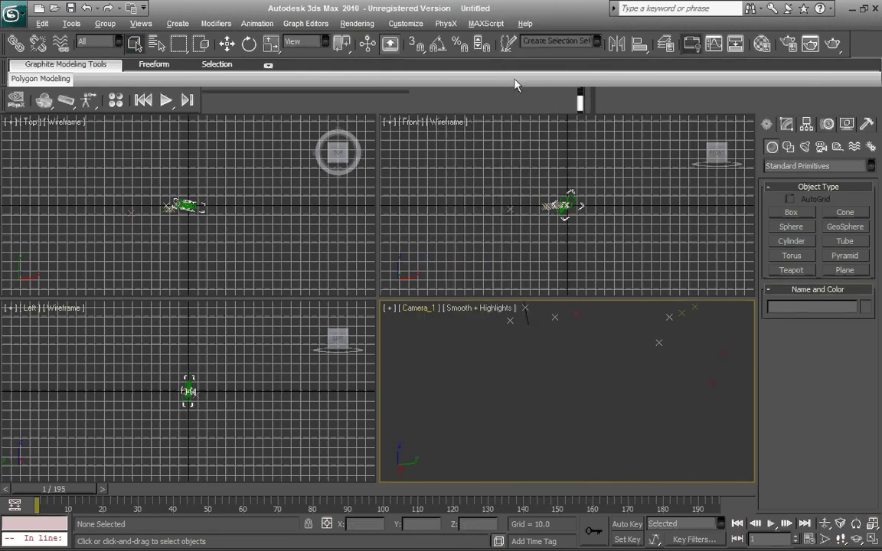
mouse_move(69, 489)
mouse_down()
mouse_move(131, 482)
mouse_move(47, 490)
mouse_up()
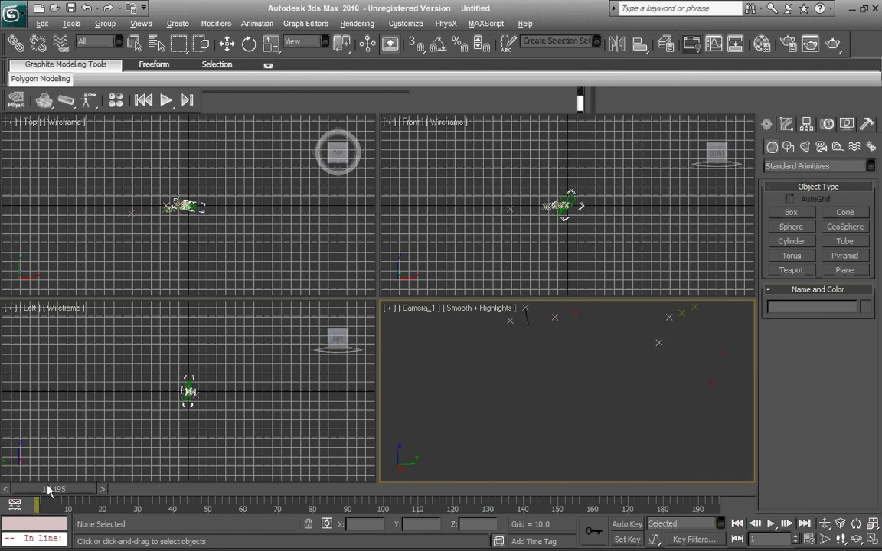
click(421, 308)
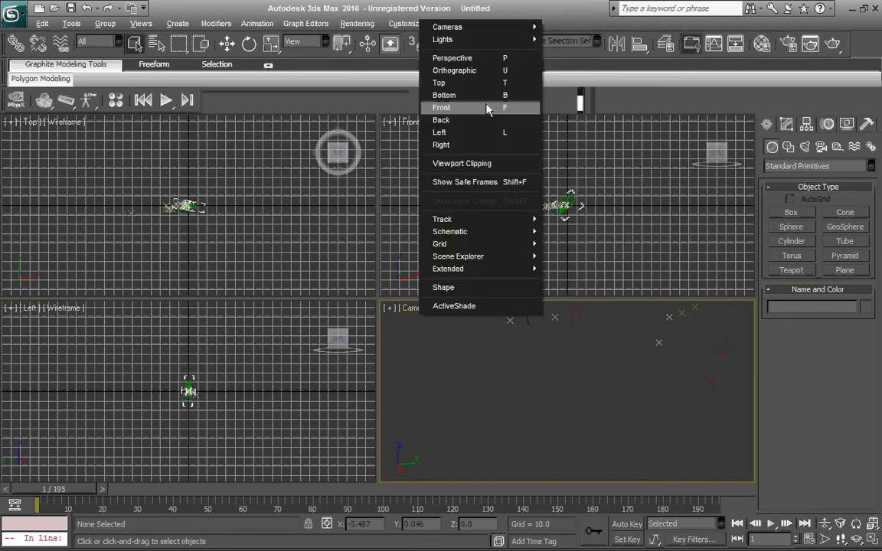
click(489, 108)
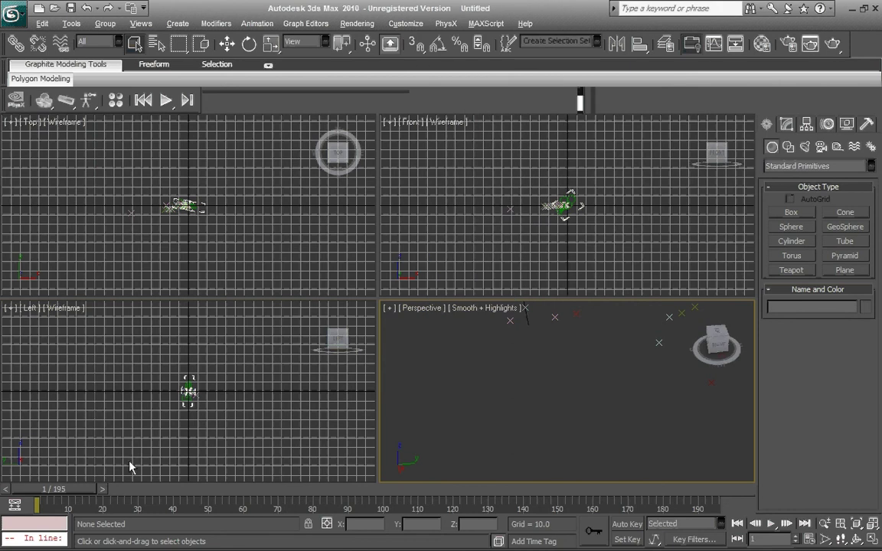
click(697, 309)
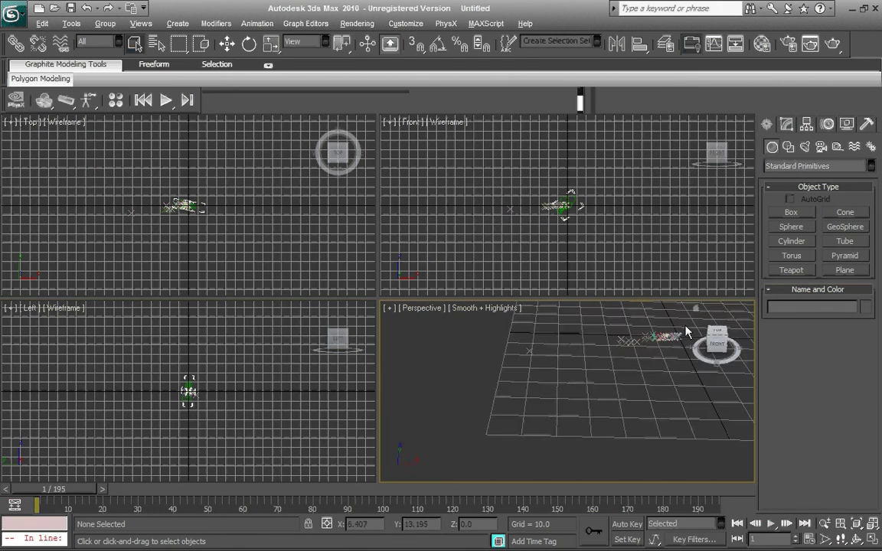
drag(612, 368, 472, 464)
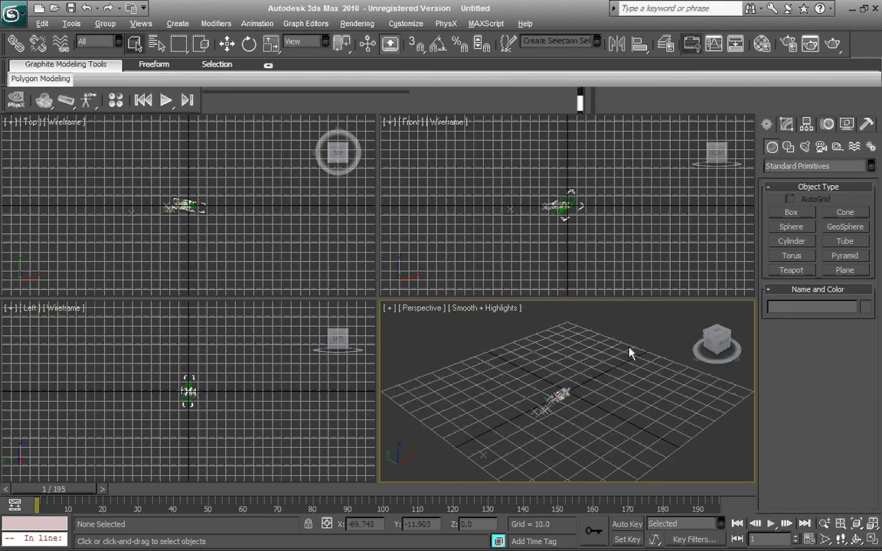
Select all imported track points and the camera and scale them up uniformly until they spread across the grid.
drag(635, 322, 451, 470)
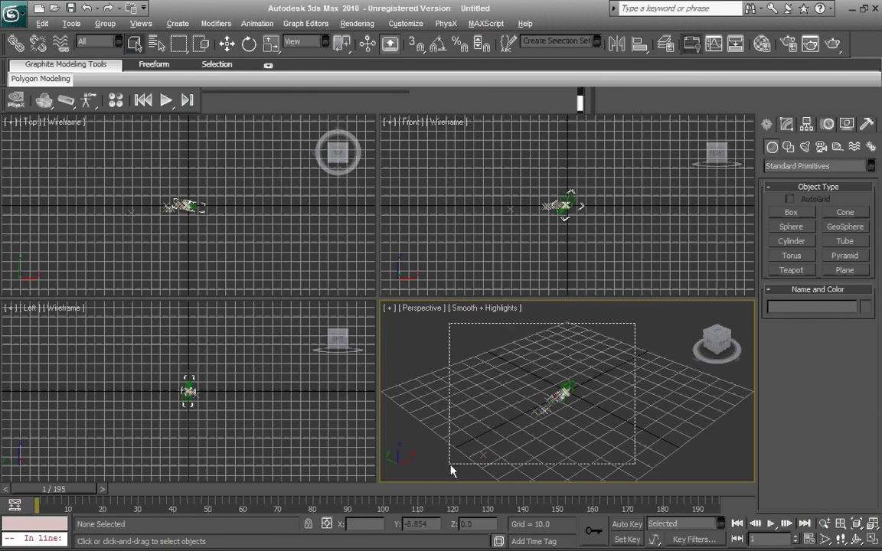
drag(451, 470, 451, 470)
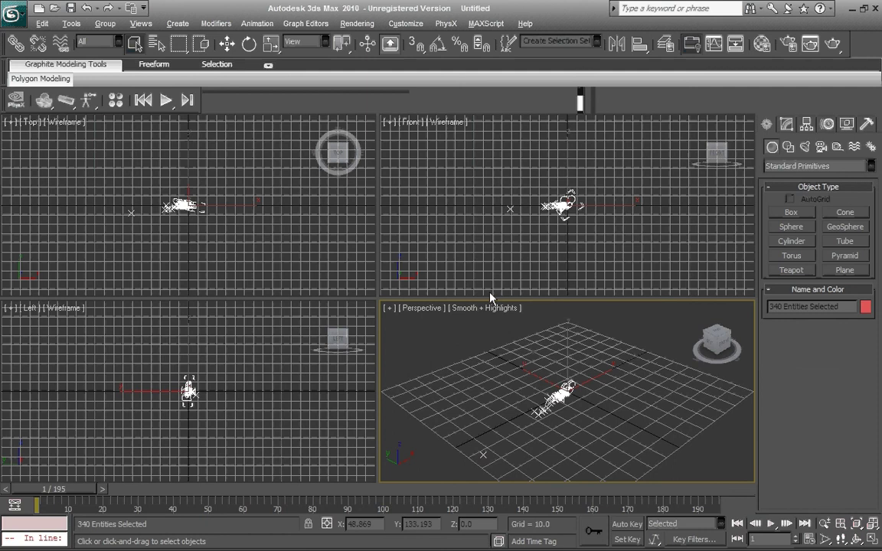
click(271, 44)
drag(561, 400, 450, 351)
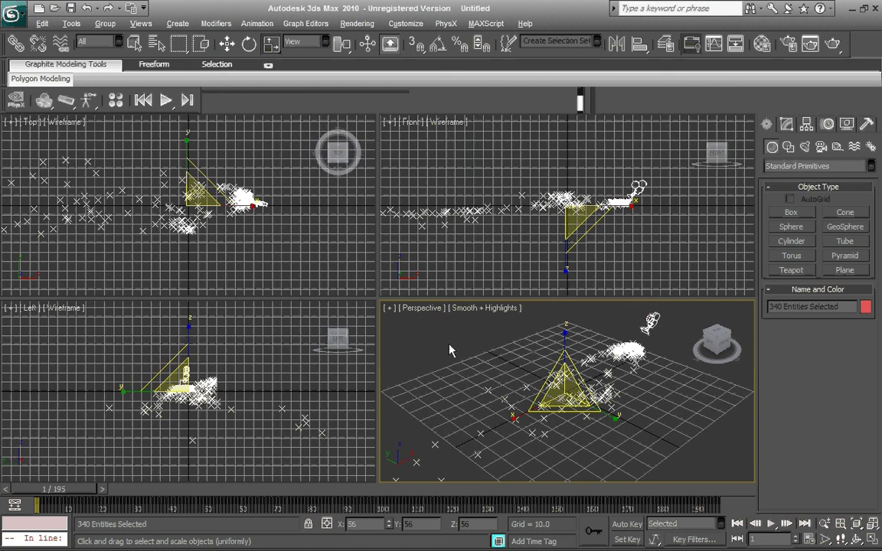
key(q)
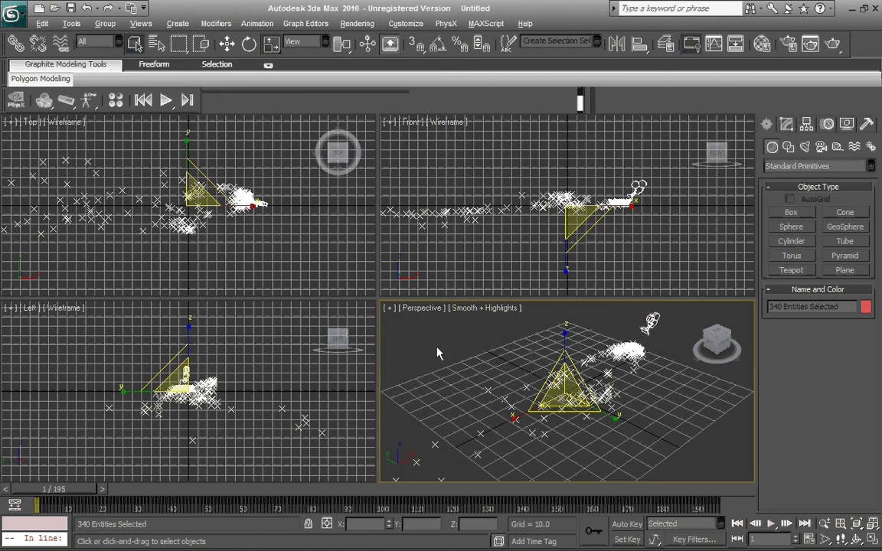
Clear the selection of track points and switch the Perspective viewport to the Camera_1 view.
click(439, 353)
click(433, 308)
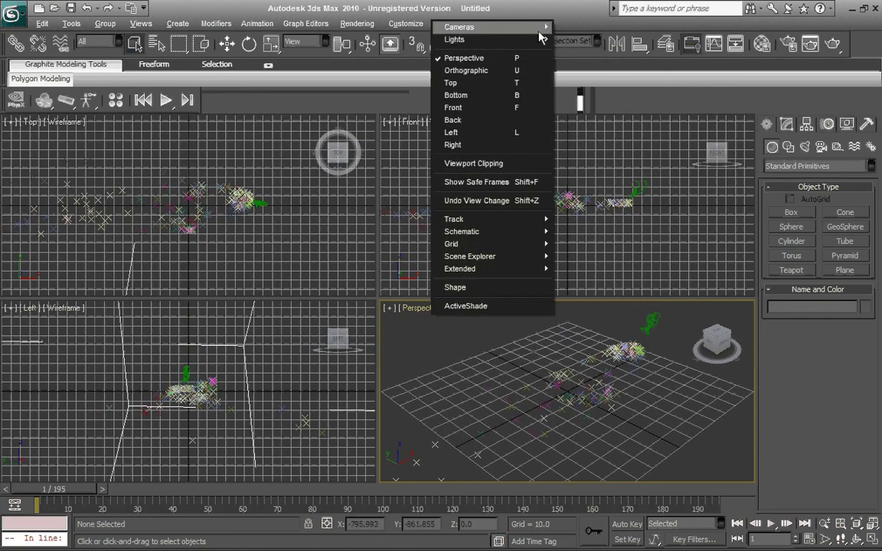
click(575, 28)
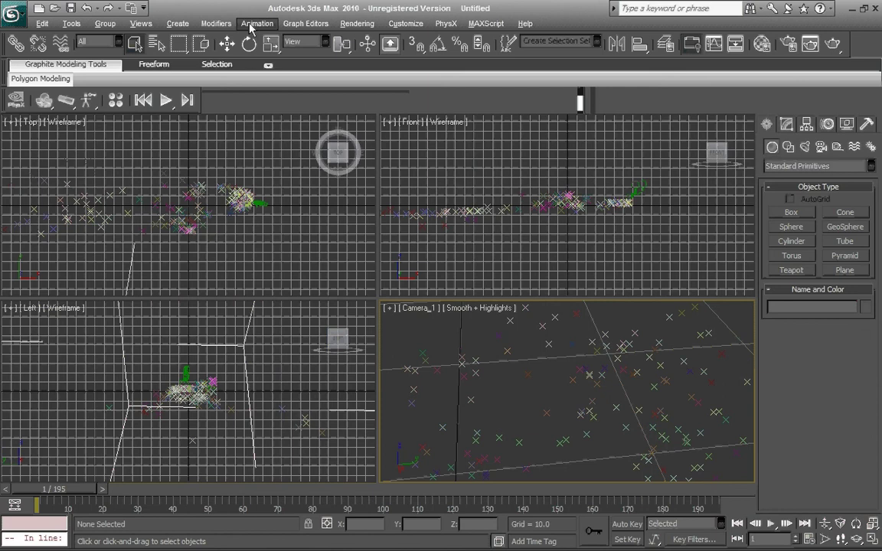
Choose AWESOME_00915 from My Videos, opened as an image sequence, as the source for the Camera_1 viewport background.
click(141, 24)
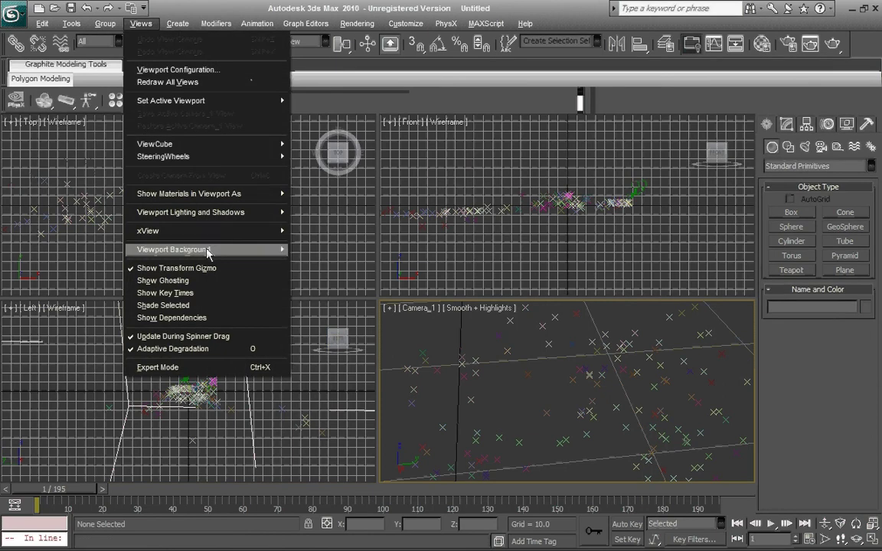
mouse_move(209, 253)
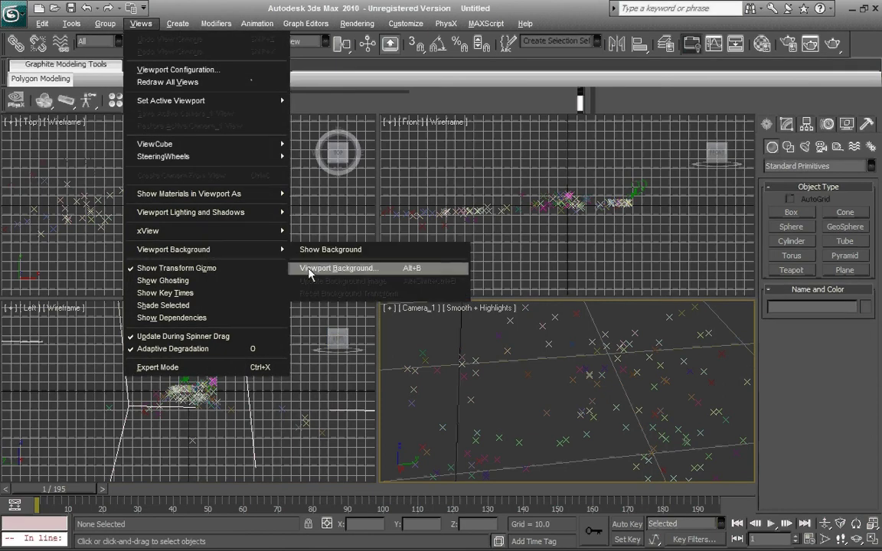
click(309, 269)
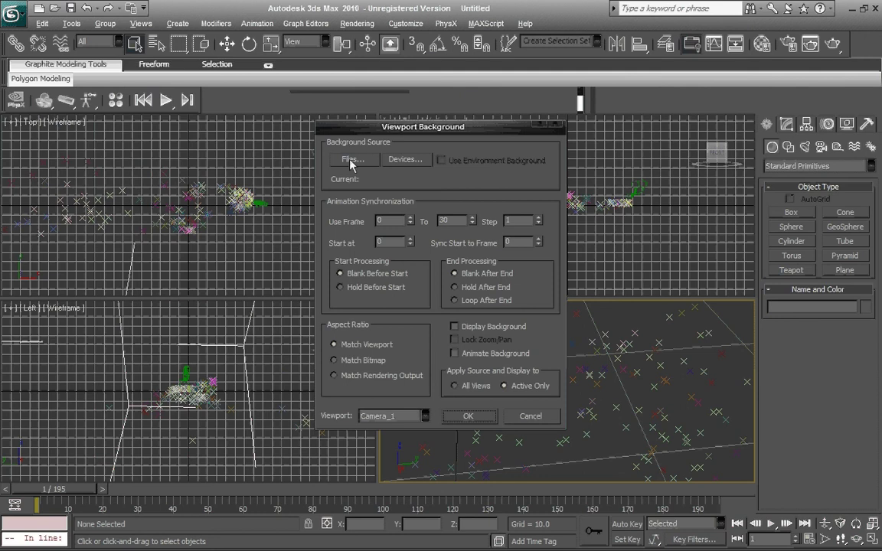
click(350, 160)
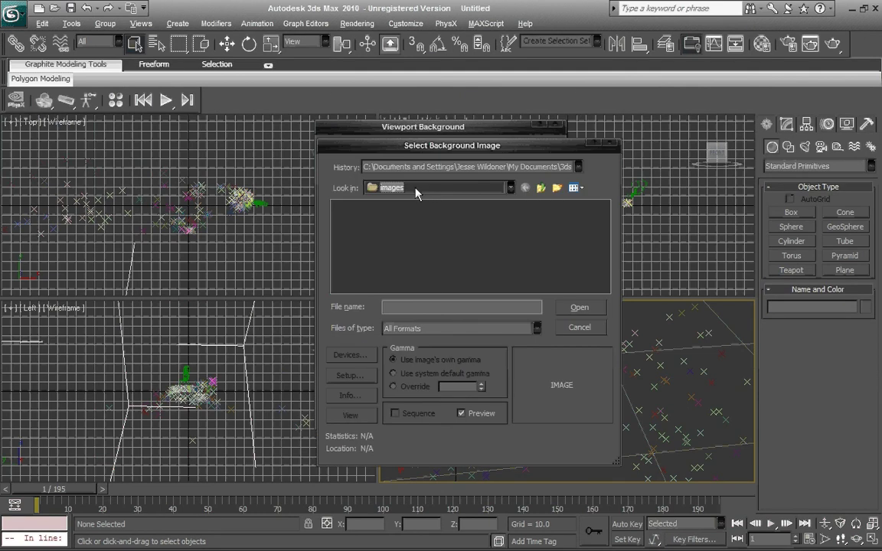
click(416, 189)
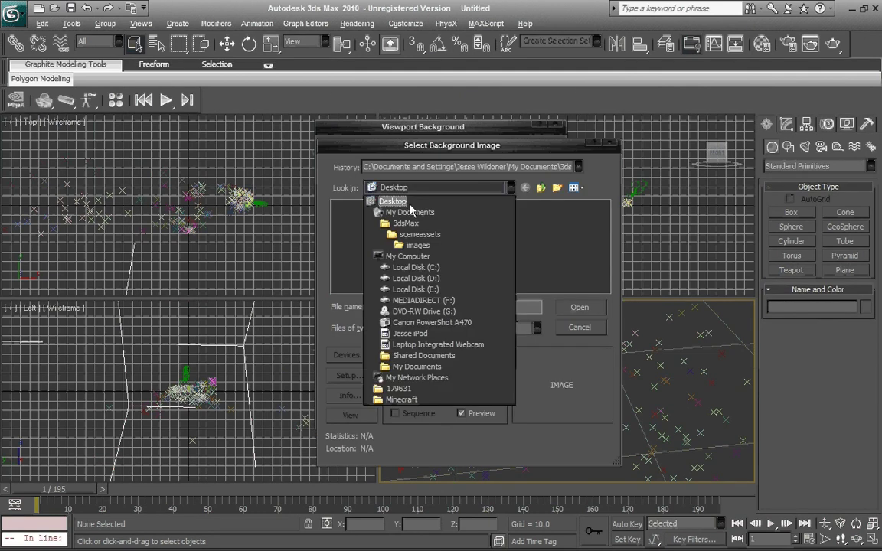
click(412, 212)
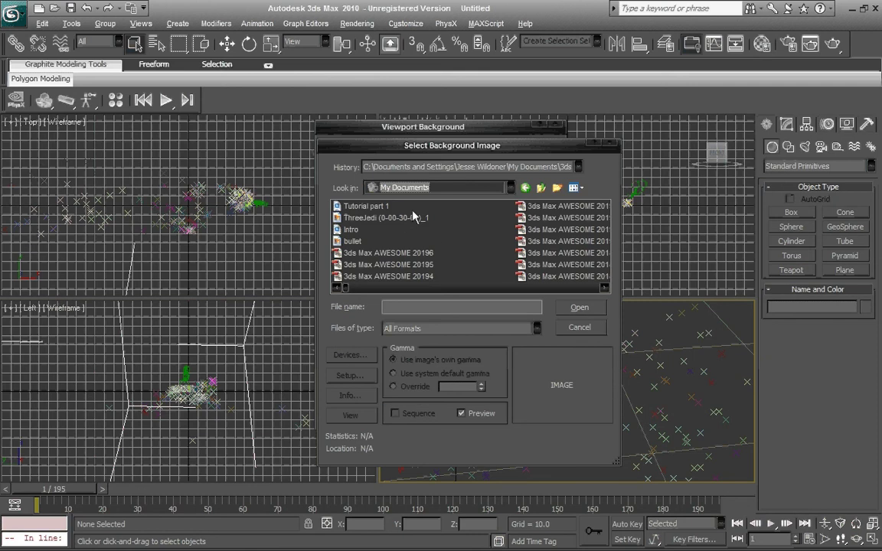
drag(353, 286, 565, 287)
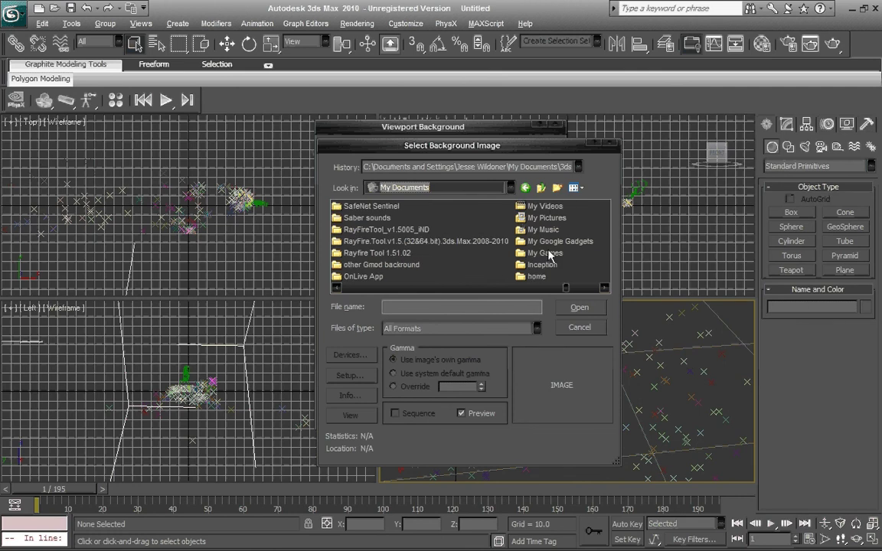
double_click(544, 206)
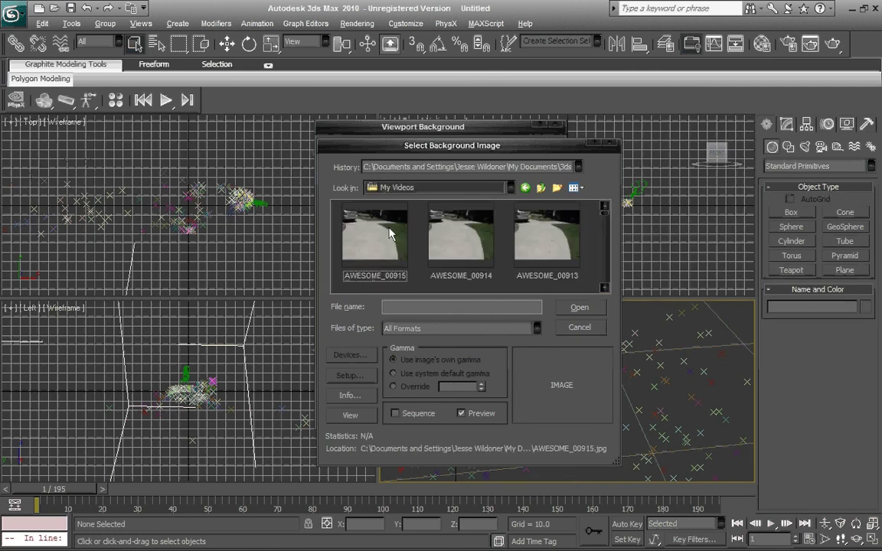
click(391, 233)
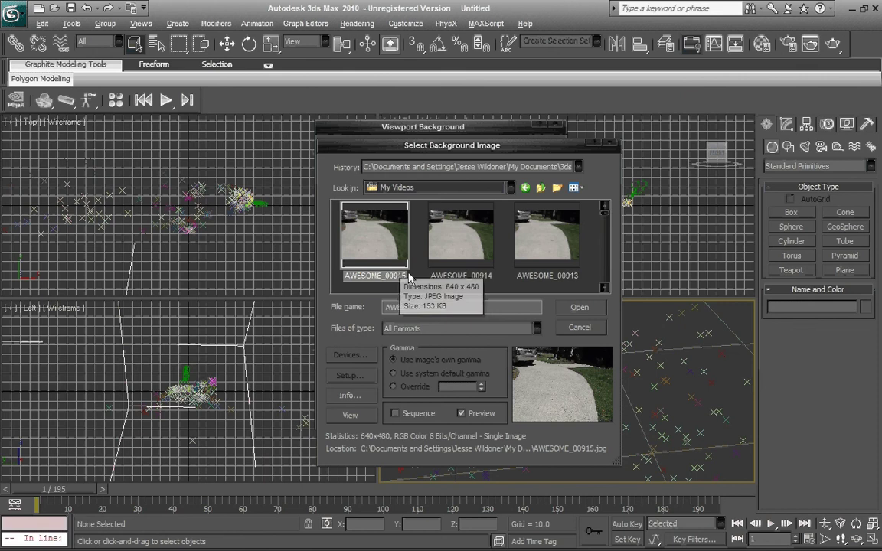
click(395, 414)
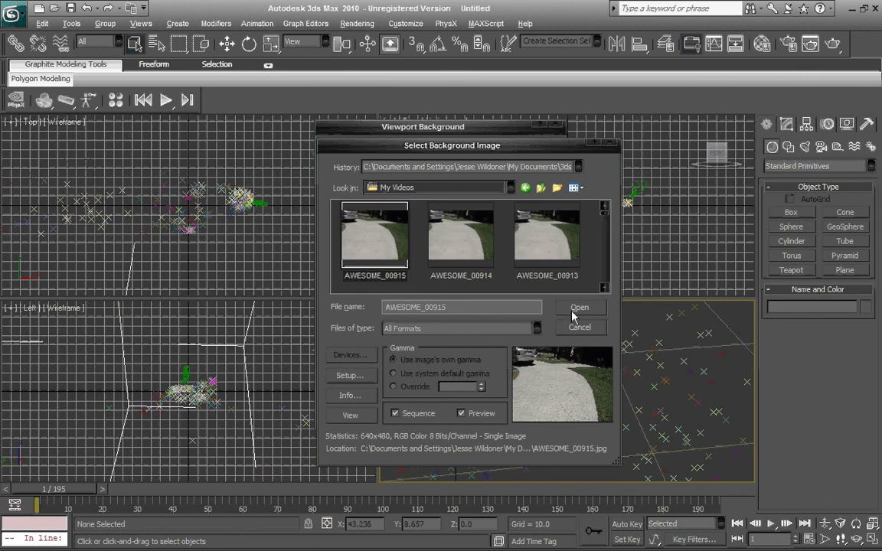
click(579, 308)
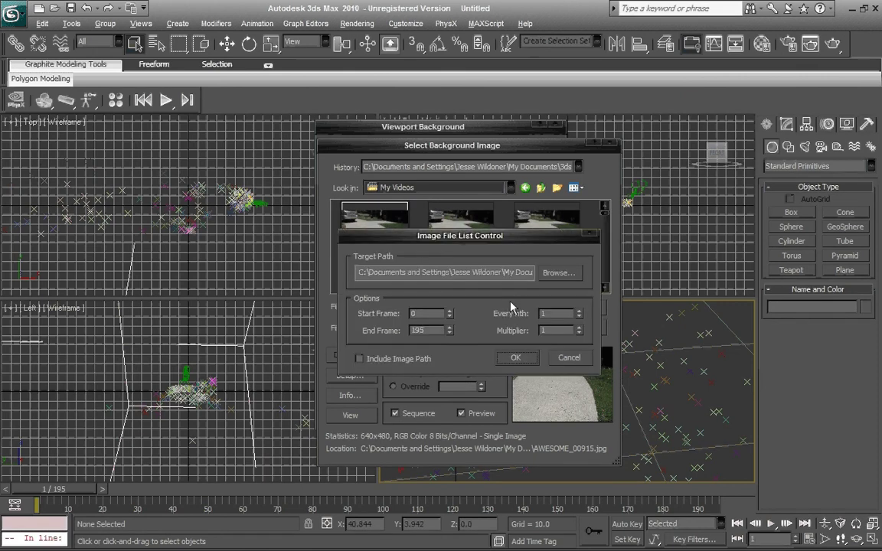
Start the image file list at frame 1, enable Animate Background and apply the footage to the Camera_1 viewport.
key(BackSpace)
text(1)
click(515, 355)
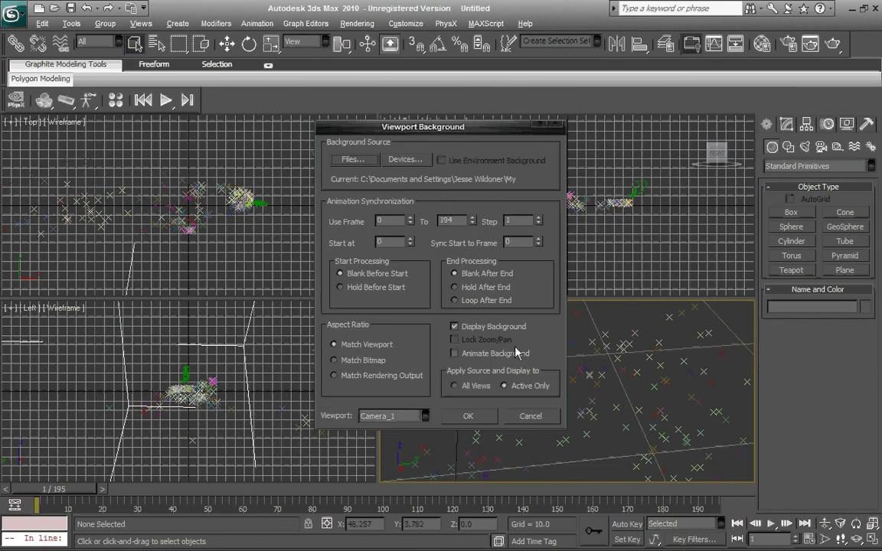
click(455, 353)
click(465, 415)
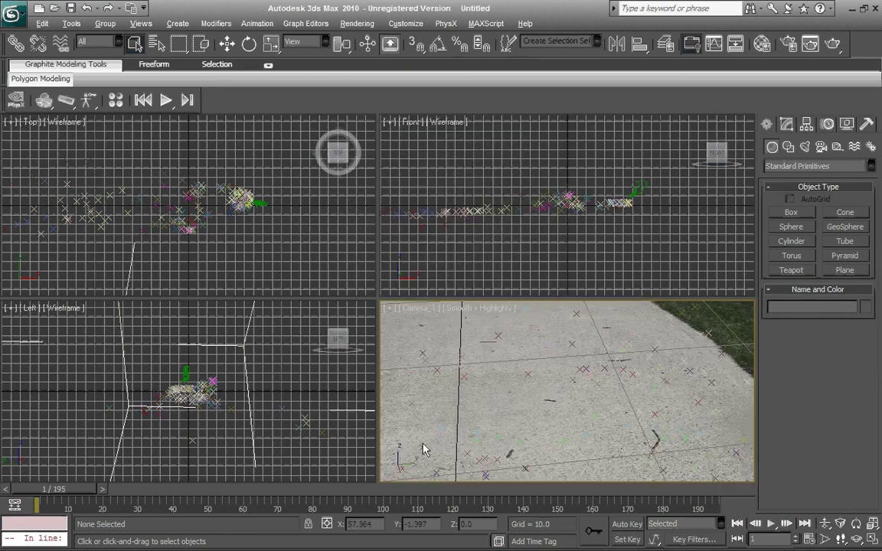
Review the scene's frame rate and animation range in the Time Configuration settings.
mouse_move(49, 490)
mouse_down()
mouse_move(100, 494)
mouse_move(49, 490)
mouse_up()
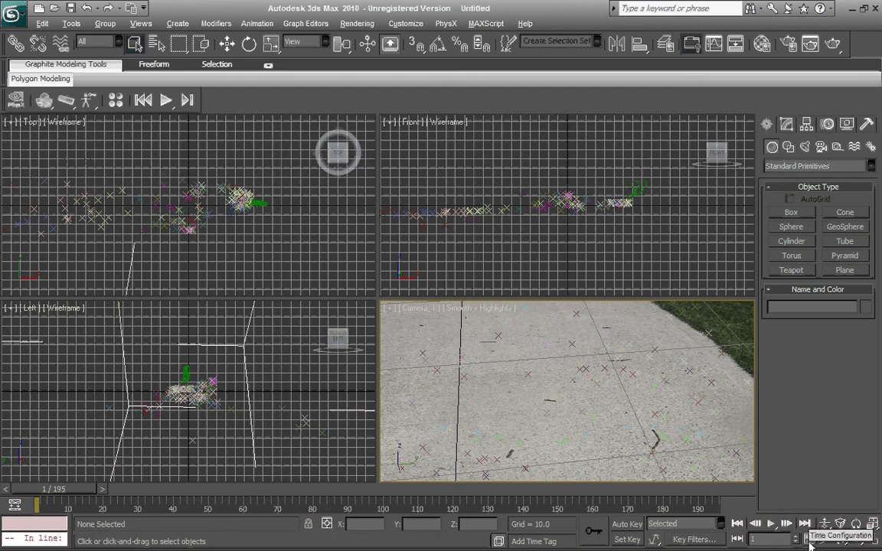
click(810, 543)
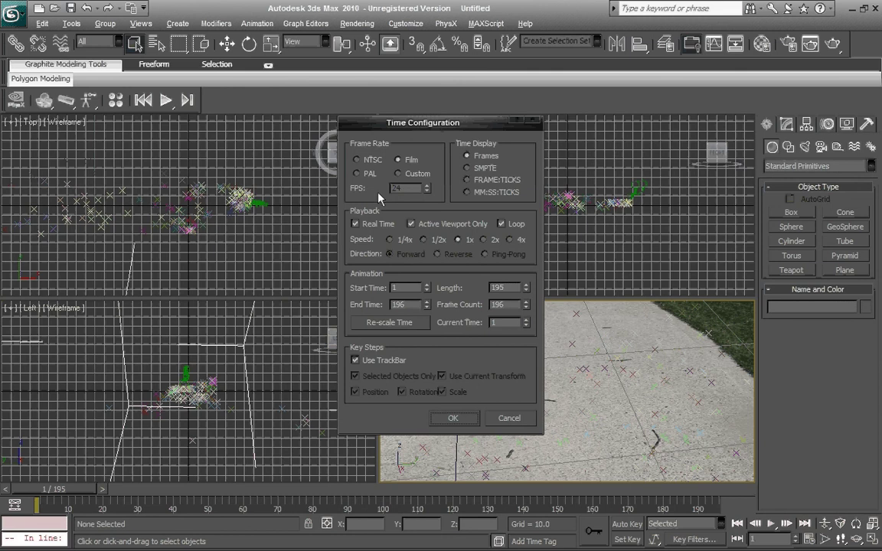
click(455, 418)
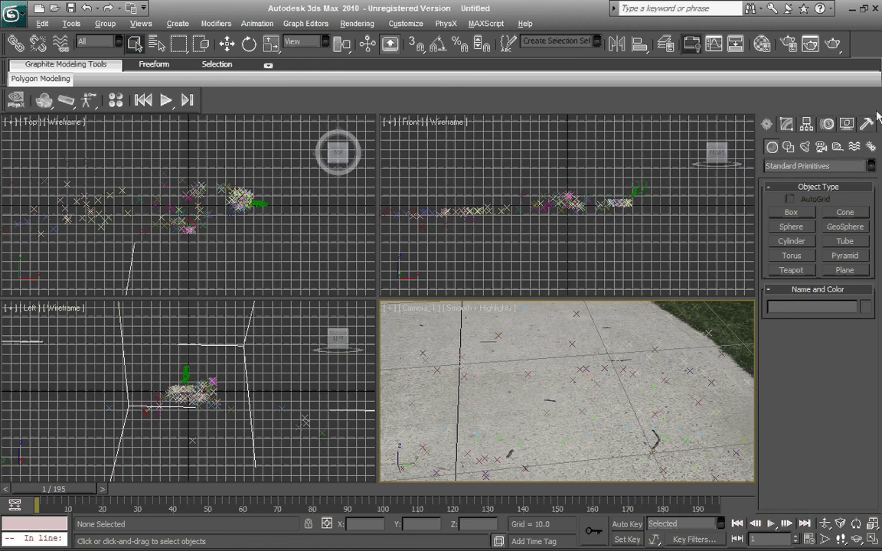
Draw a flat box about 25.5 by 21.9 units over the concrete in the Camera_1 view, and return the viewport to Perspective.
click(789, 213)
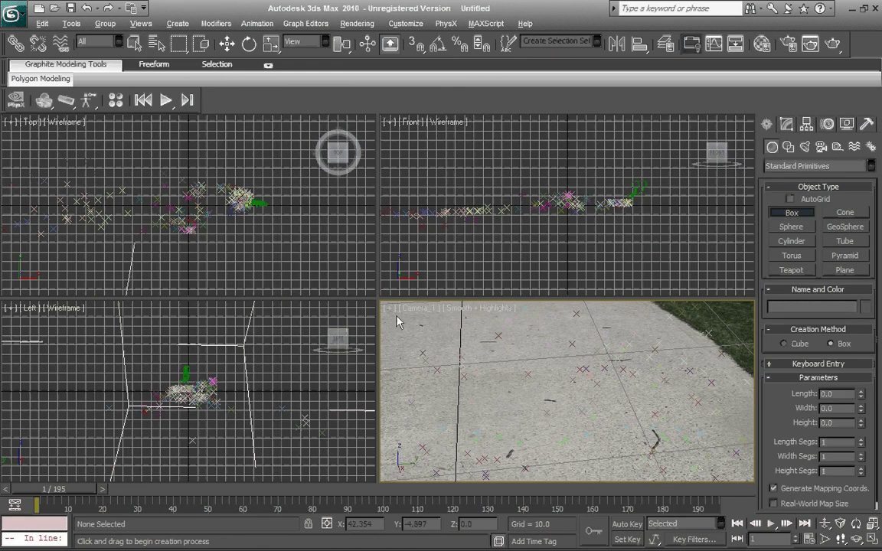
drag(397, 322, 739, 474)
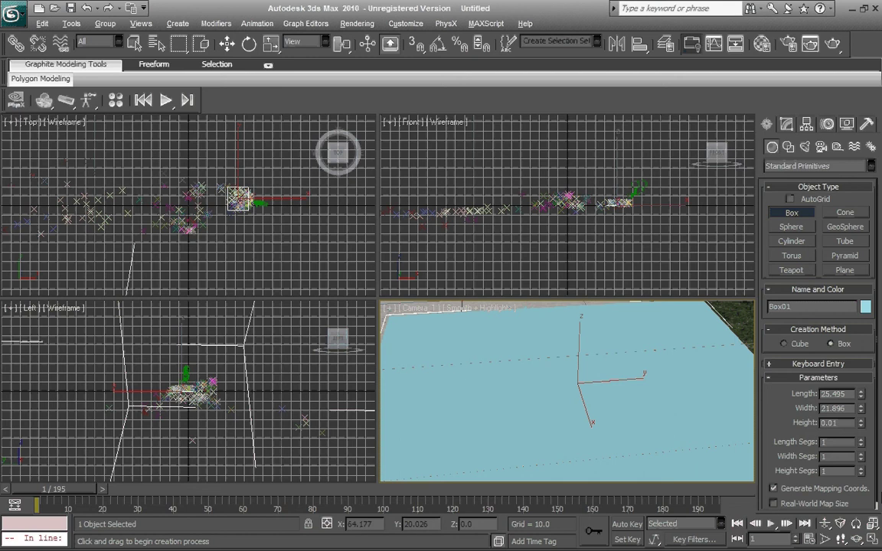
click(411, 310)
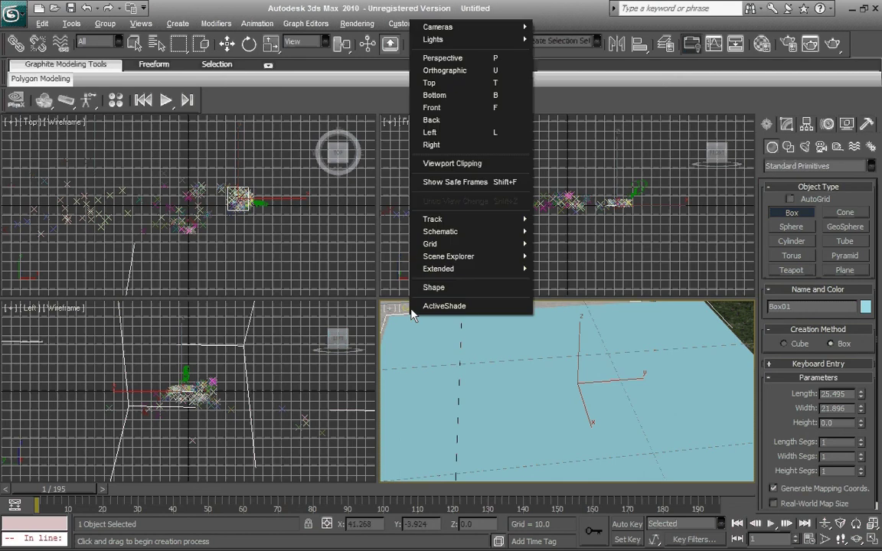
click(455, 77)
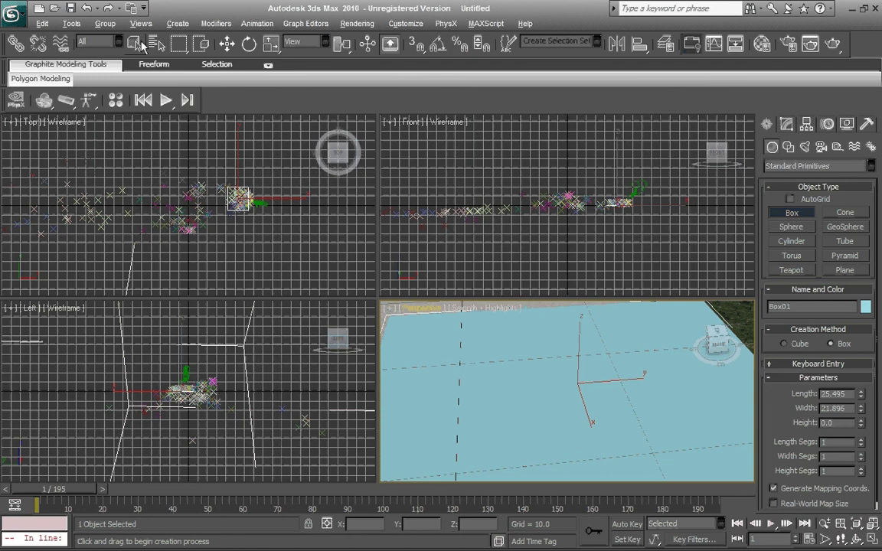
click(137, 44)
scroll(470, 357, down, 5)
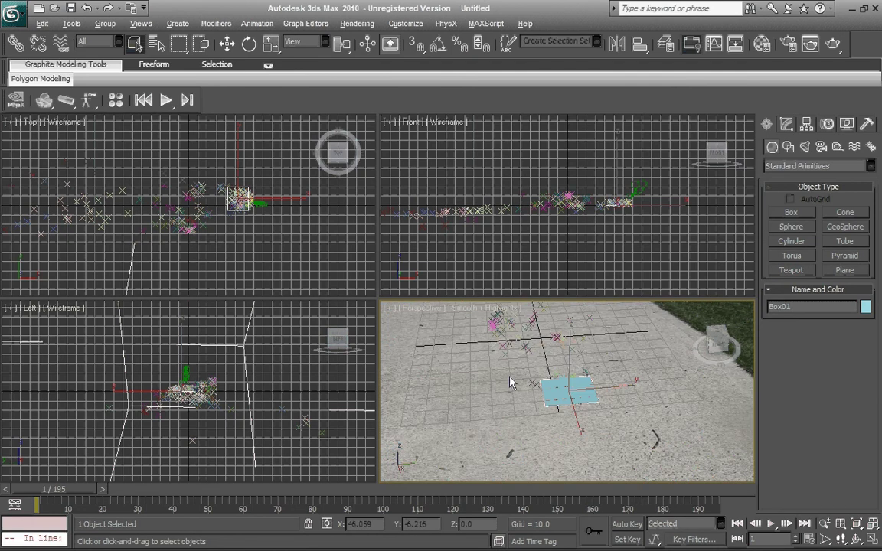
click(511, 383)
scroll(510, 383, up, 3)
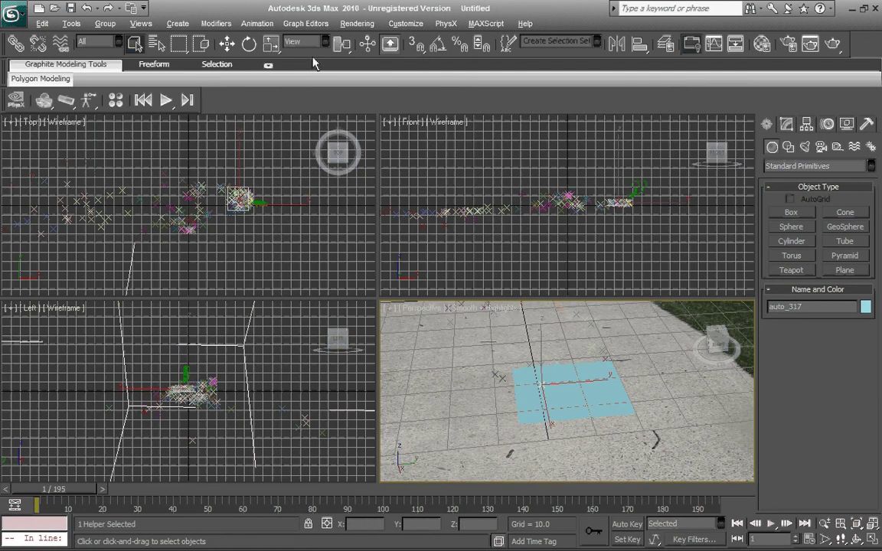
key(r)
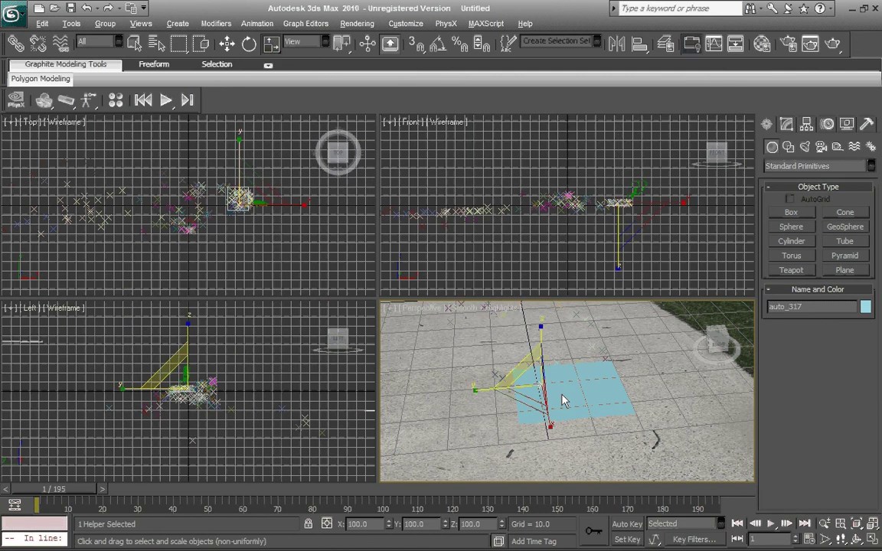
click(582, 399)
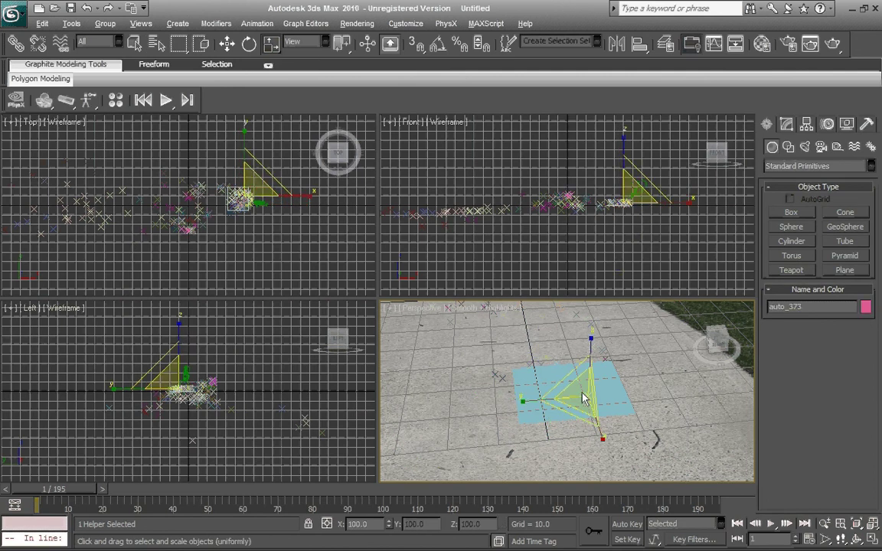
drag(582, 398, 611, 398)
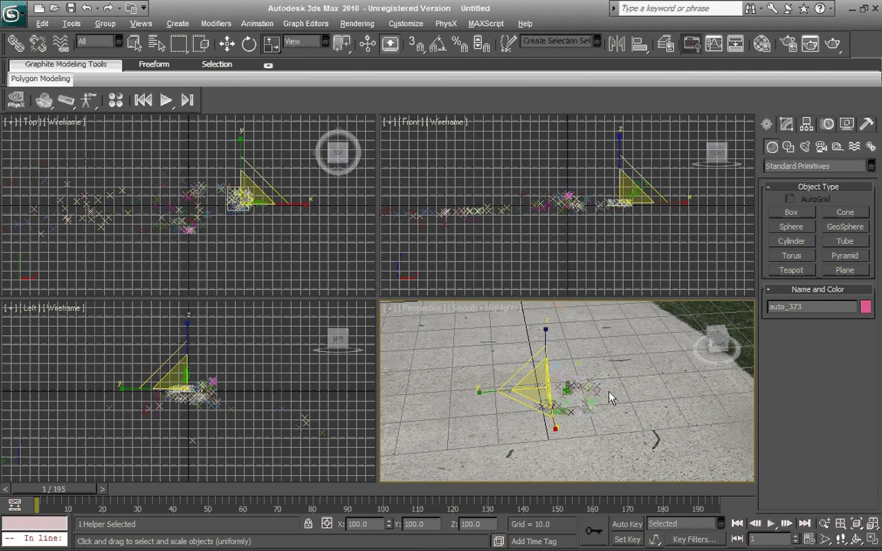
click(610, 397)
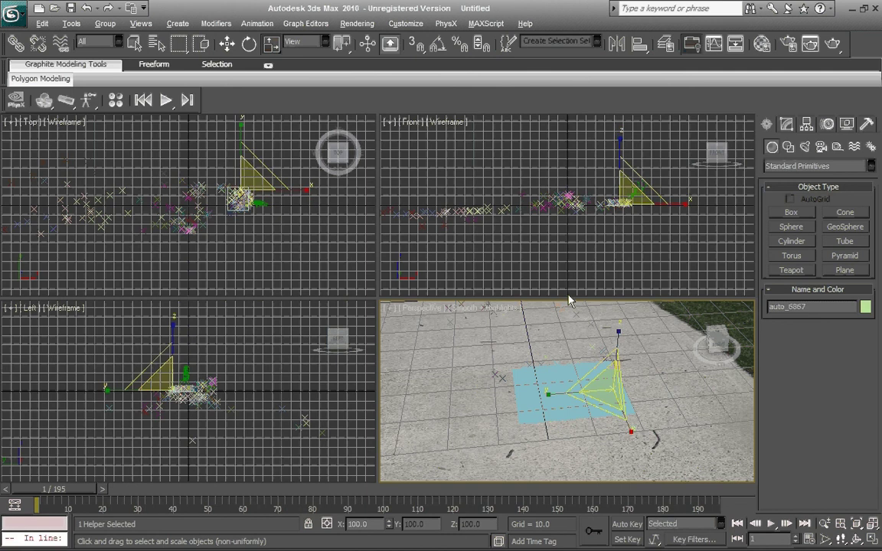
click(573, 389)
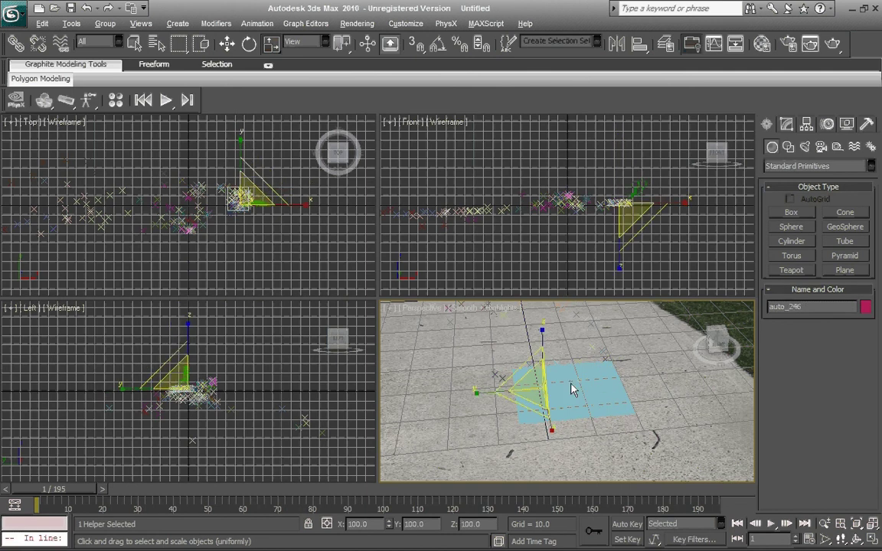
click(573, 389)
Select the flat blue box by its edge and scale it up uniformly to cover more of the concrete.
click(136, 43)
click(611, 406)
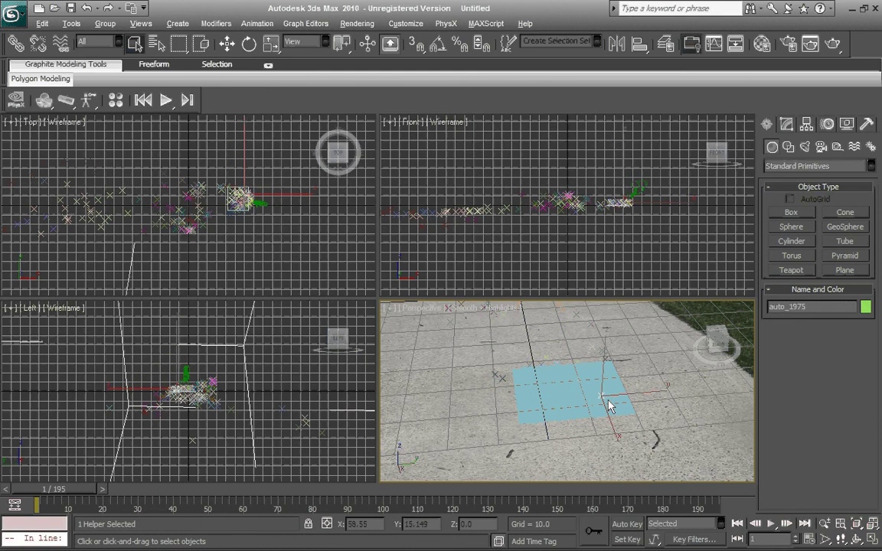
click(538, 422)
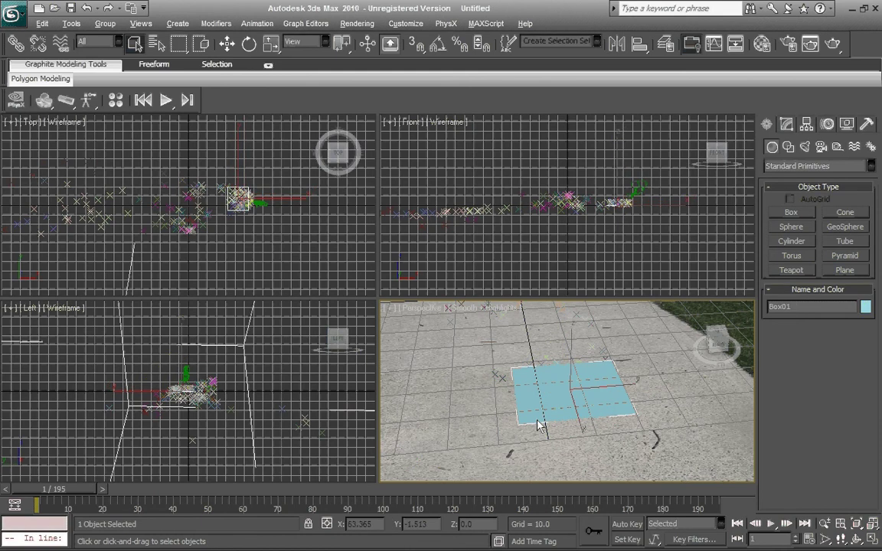
click(271, 45)
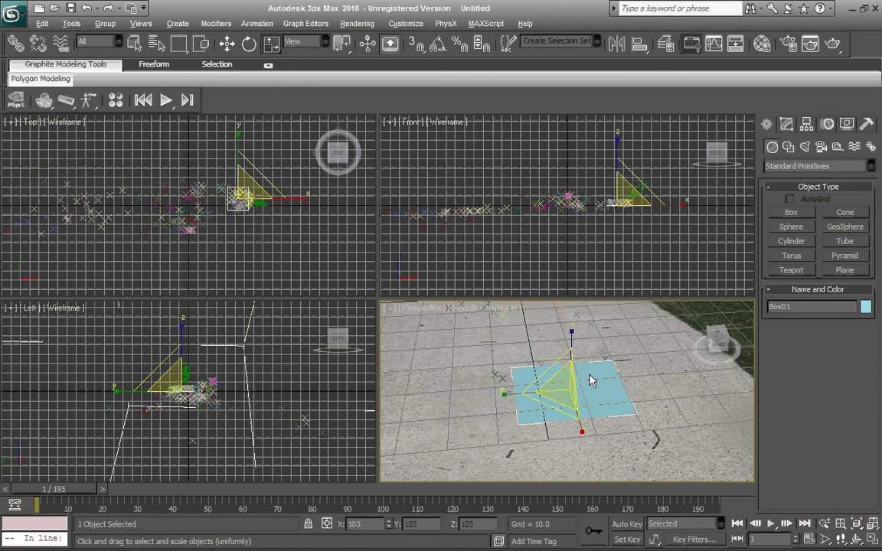
drag(590, 381, 680, 338)
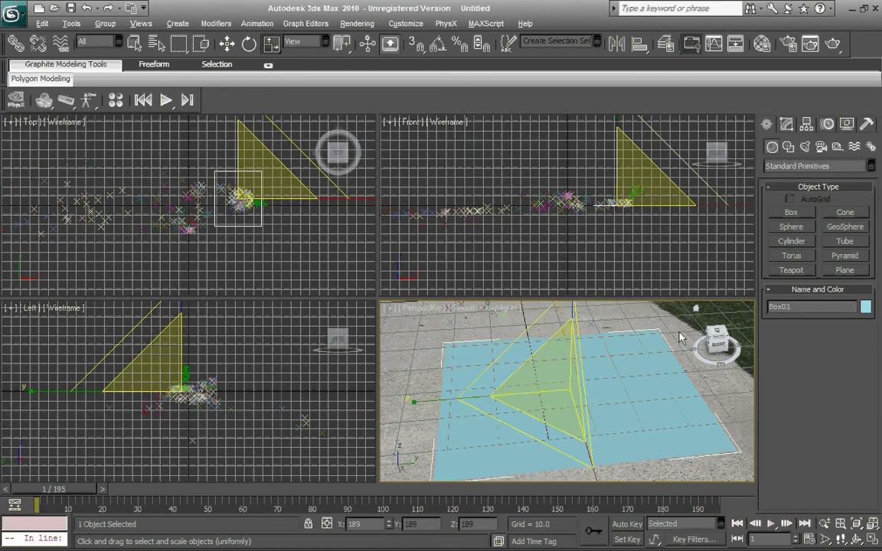
click(138, 44)
Increase the flat box's Length parameter to 48.95 so it extends across the driveway.
click(625, 201)
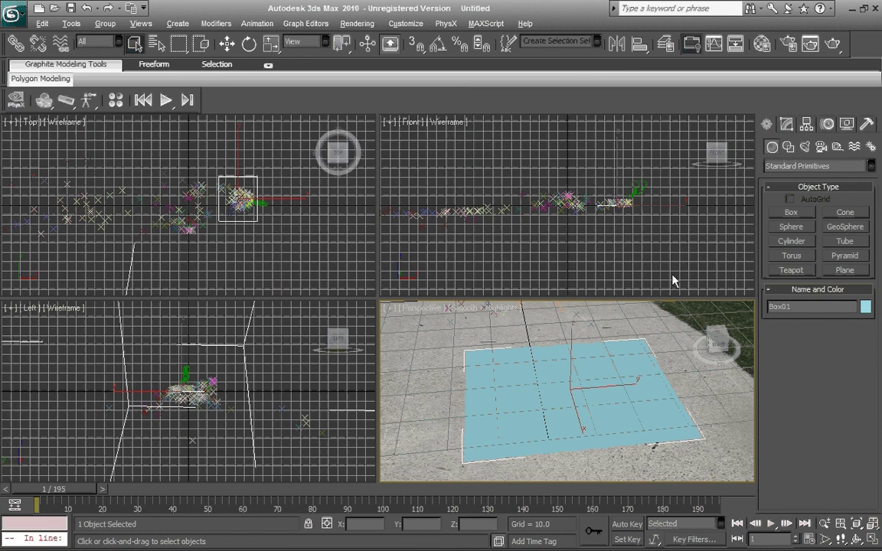
click(787, 126)
drag(860, 319, 865, 284)
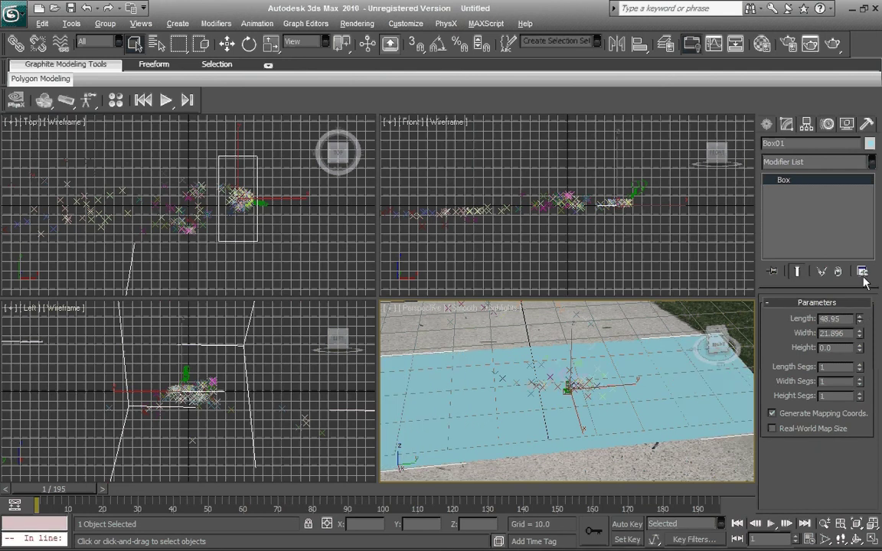
Increase the flat box's Width parameter to 32.844 so it covers more of the driveway.
drag(860, 333, 799, 333)
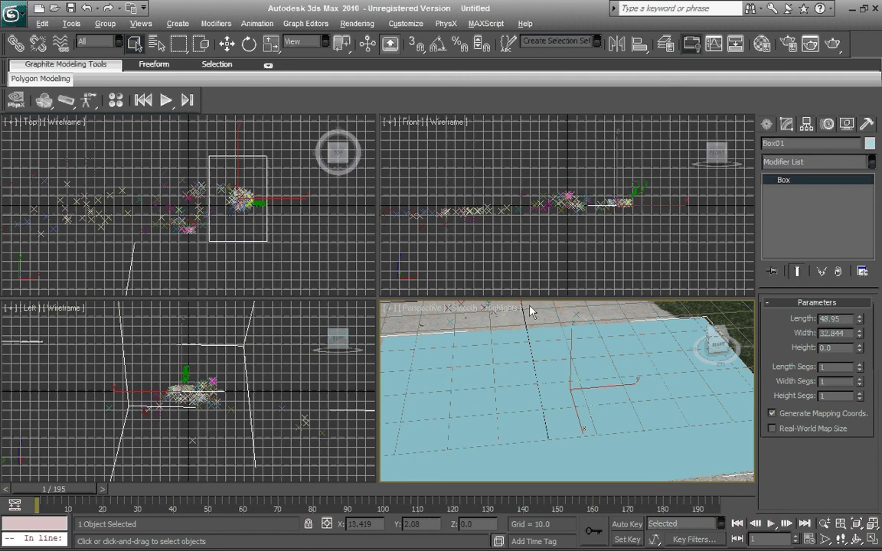
Change the first sample material to Matte/Shadow, assign it to the flat box, and set its shadow brightness to 0.2.
click(761, 44)
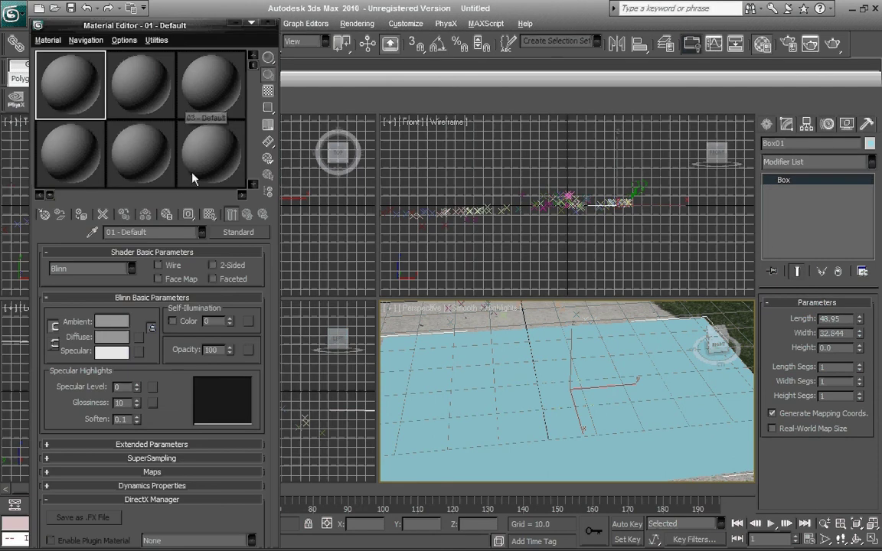
click(239, 232)
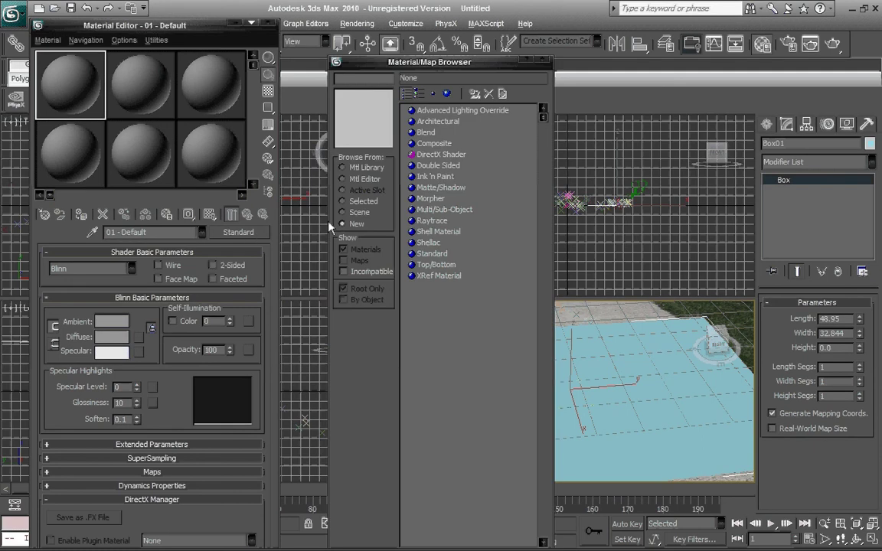
double_click(442, 187)
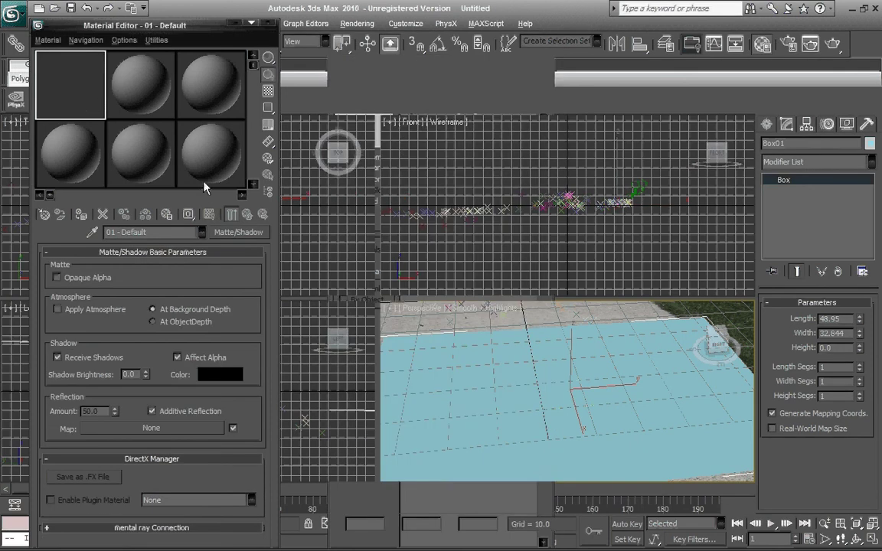
drag(82, 105, 431, 372)
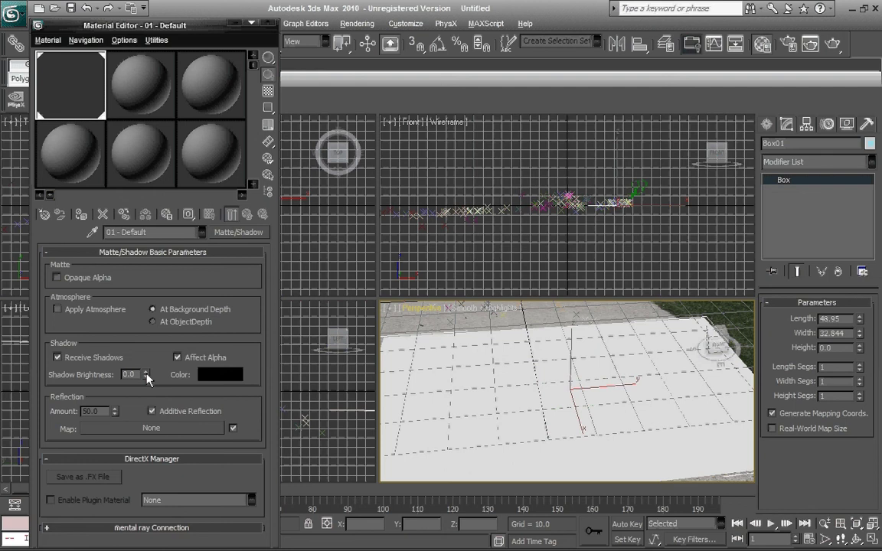
drag(146, 373, 152, 357)
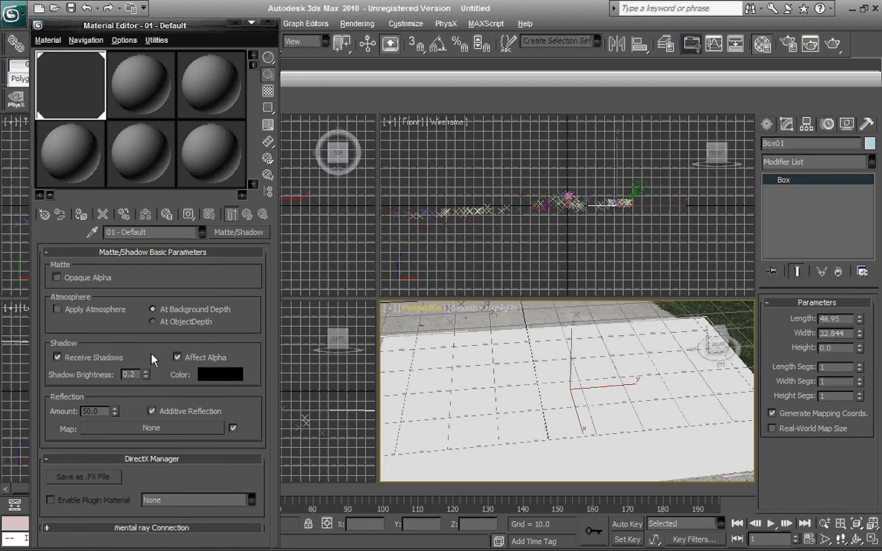
click(268, 23)
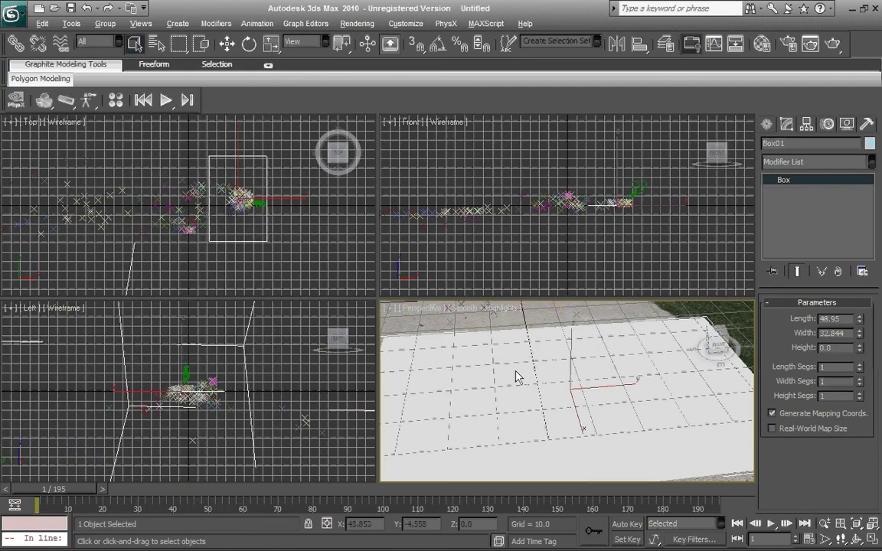
Enable See-Through display in the flat box's object properties.
right_click(515, 376)
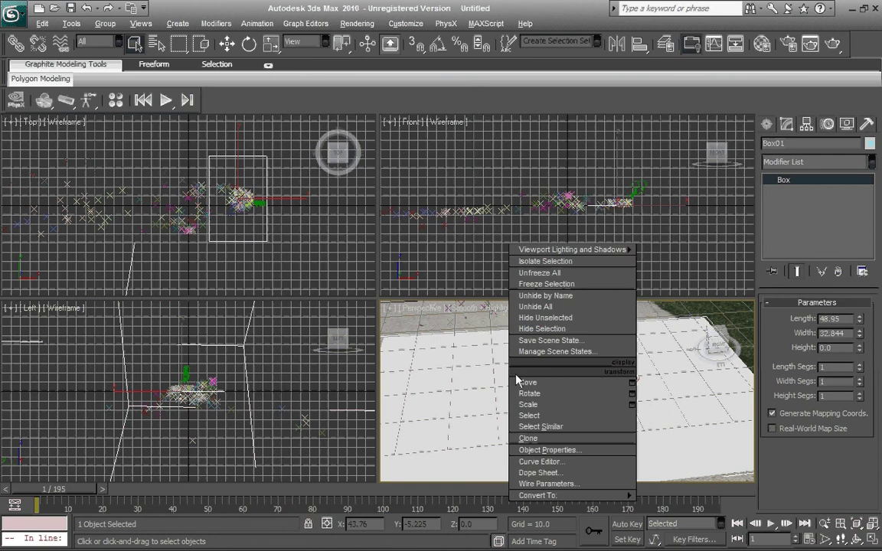
click(543, 451)
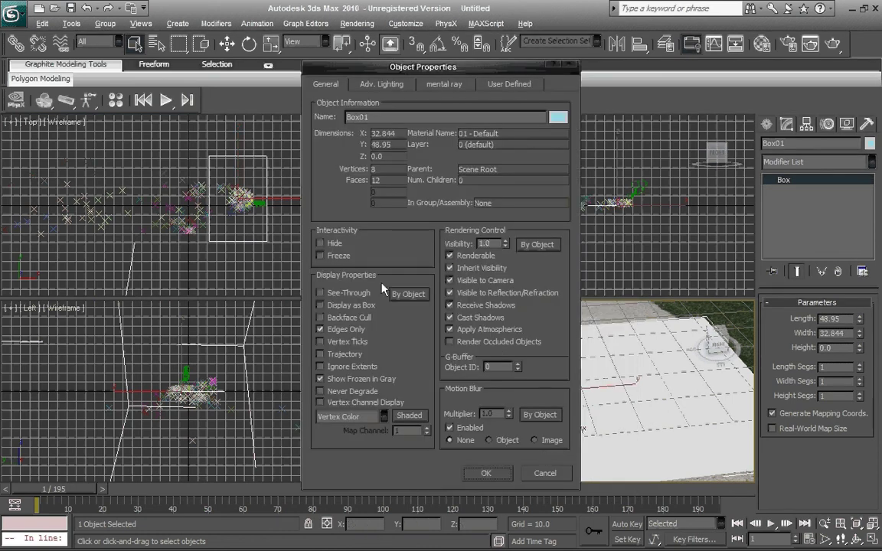
click(320, 293)
click(502, 473)
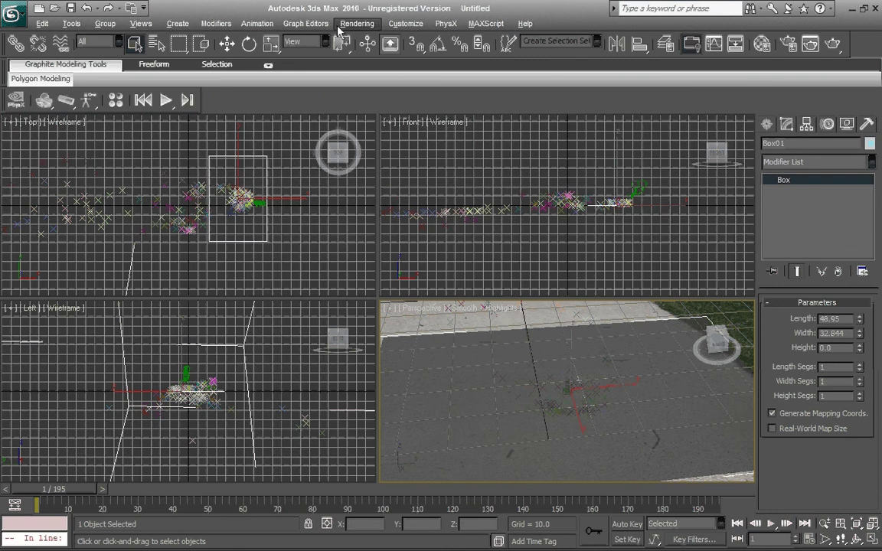
Choose a Bitmap as the environment map for the rendering background.
click(270, 24)
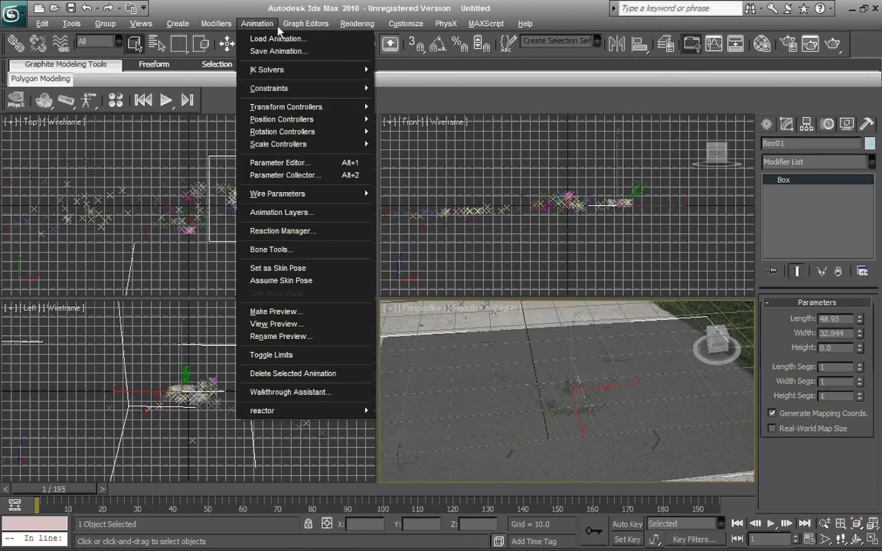
mouse_move(341, 25)
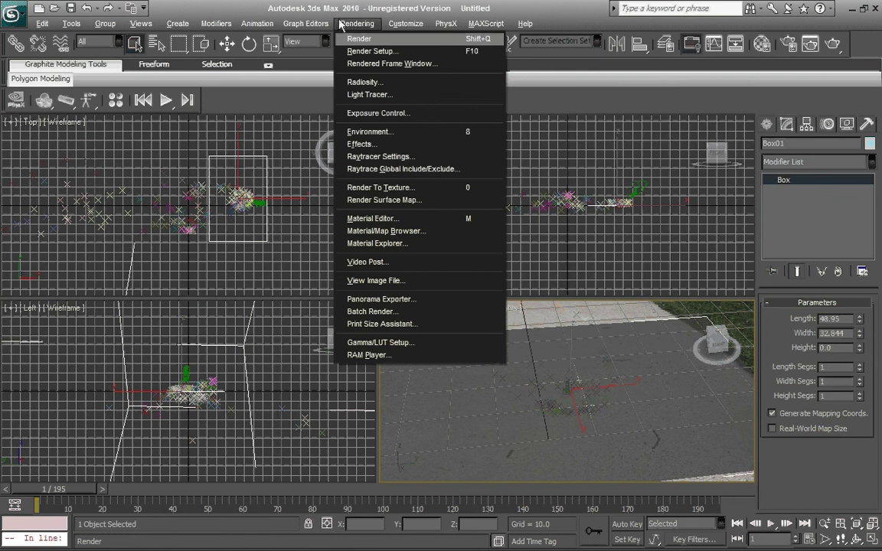
click(368, 132)
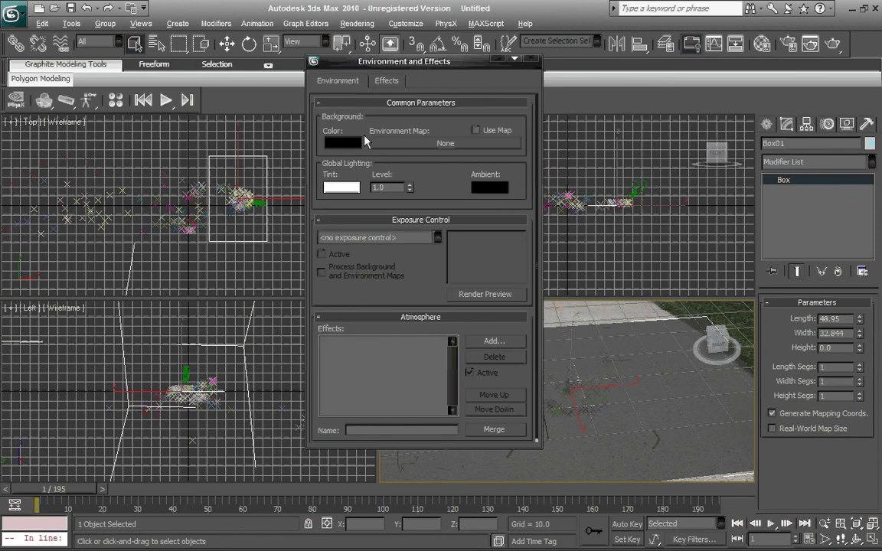
click(397, 146)
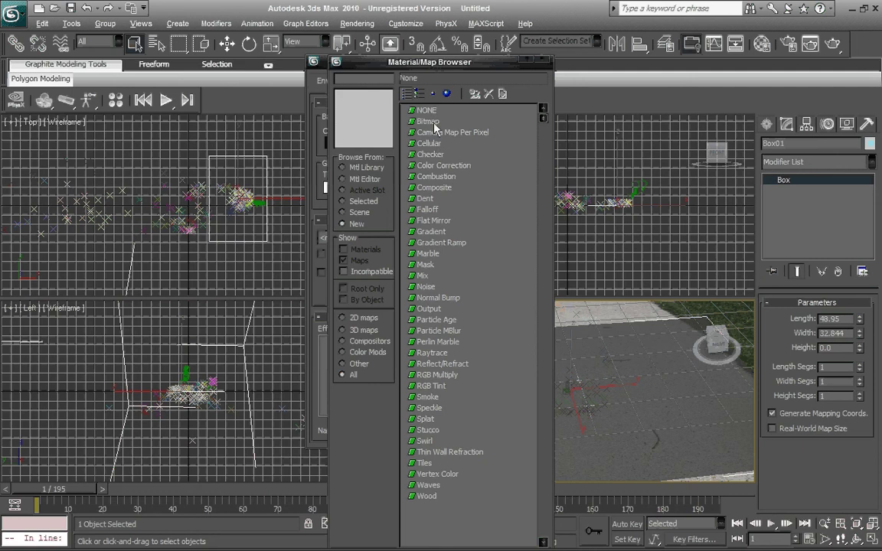
double_click(434, 124)
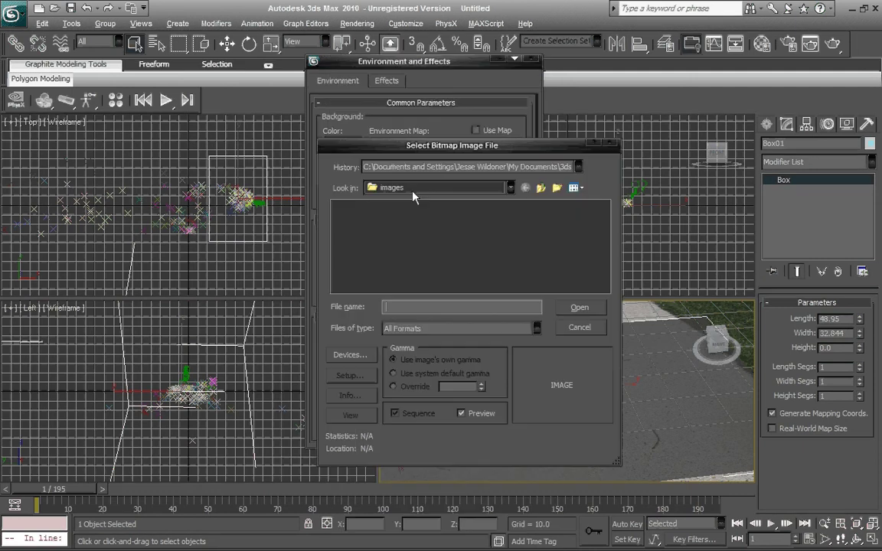
Load the image sequence selected from AWESOME_00915 in My Videos as the environment map, with start frame 1.
click(413, 191)
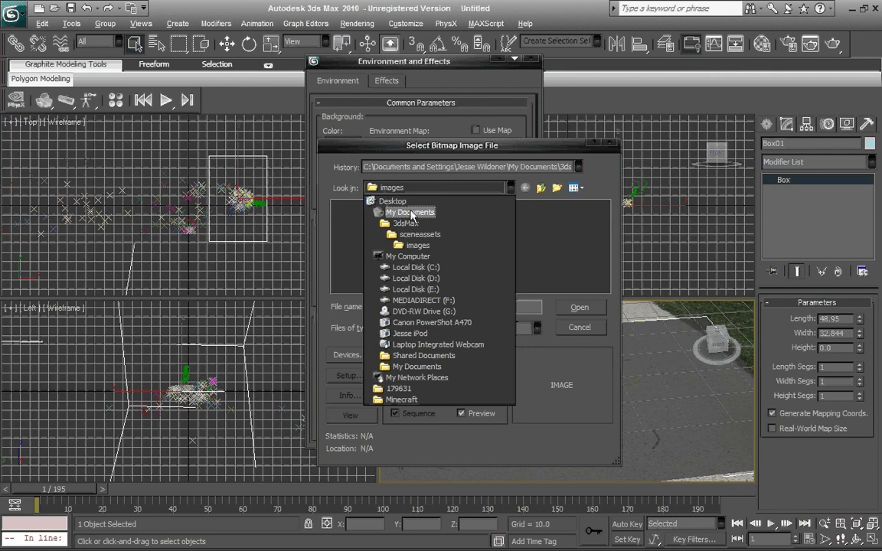
click(410, 213)
drag(337, 291, 579, 306)
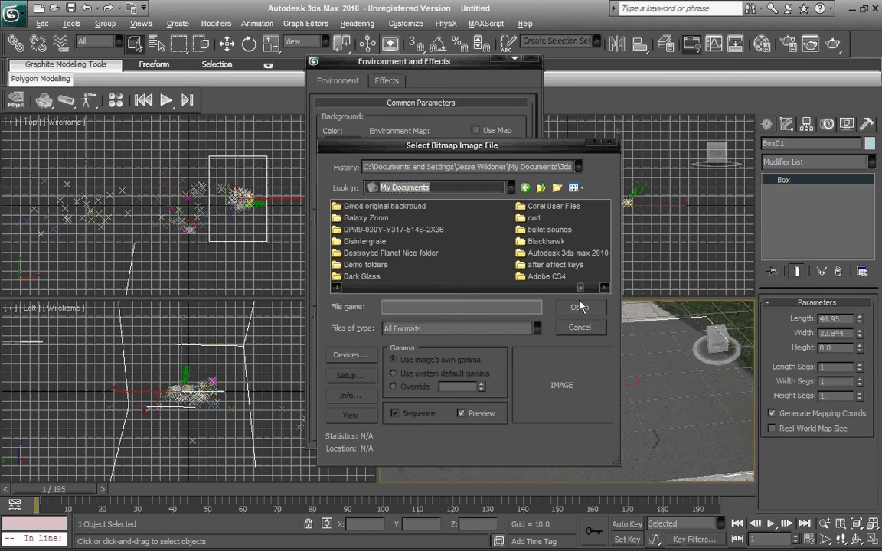
scroll(545, 230, up, 2)
double_click(546, 207)
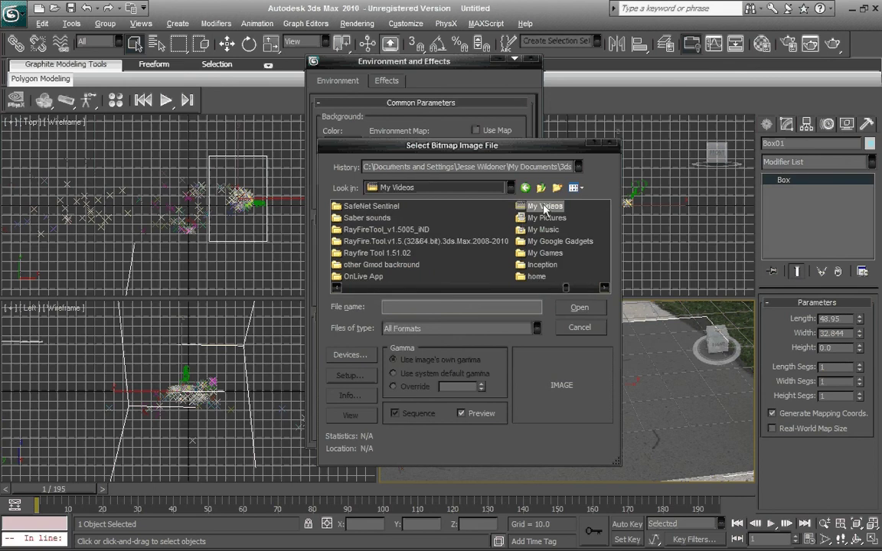
click(396, 269)
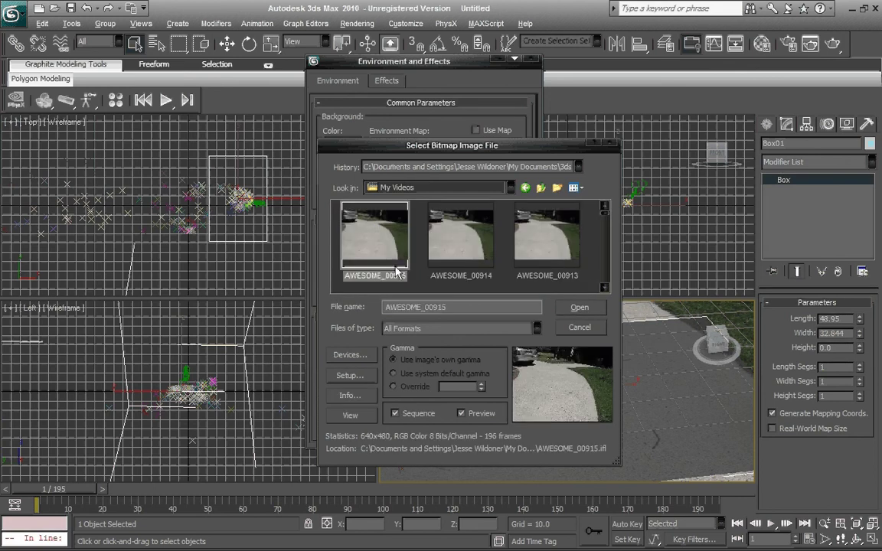
click(564, 308)
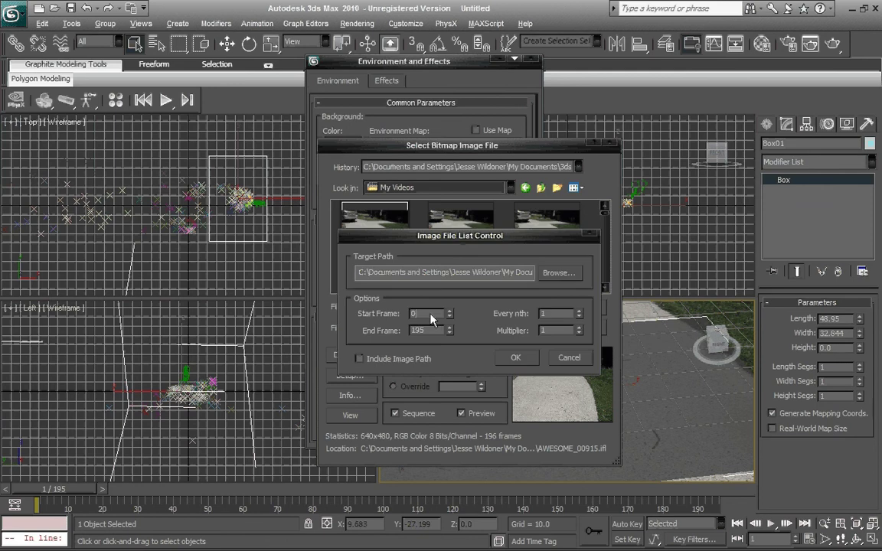
text(1)
click(507, 358)
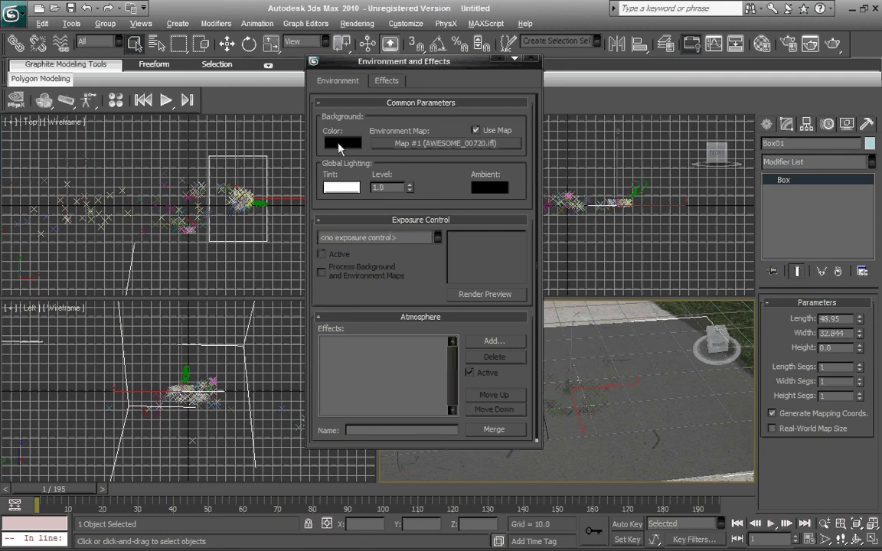
Set the environment background color to pure white (255, 255, 255) and close the environment settings.
click(341, 145)
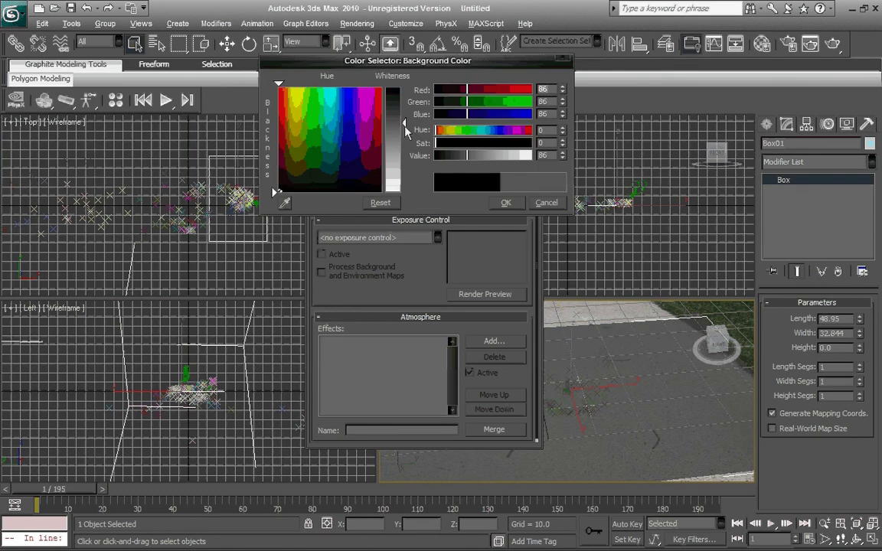
drag(406, 125, 403, 192)
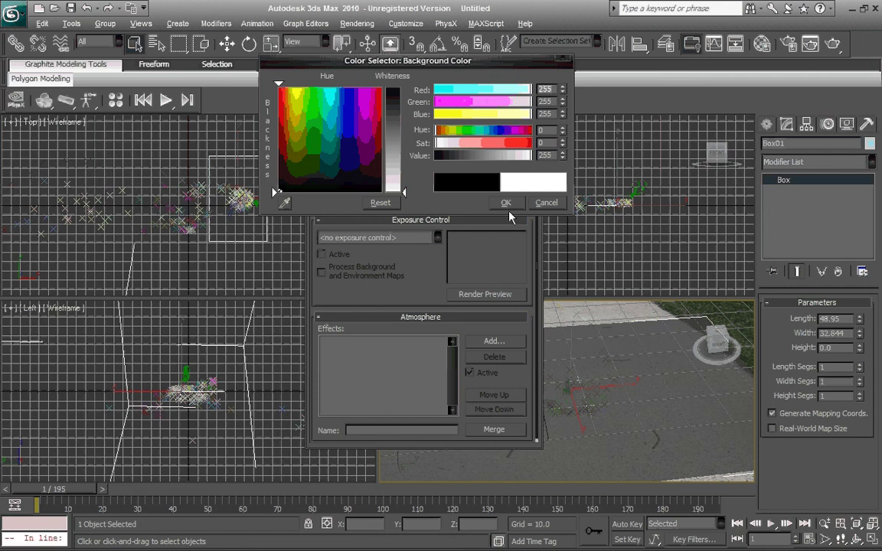
click(506, 203)
click(536, 60)
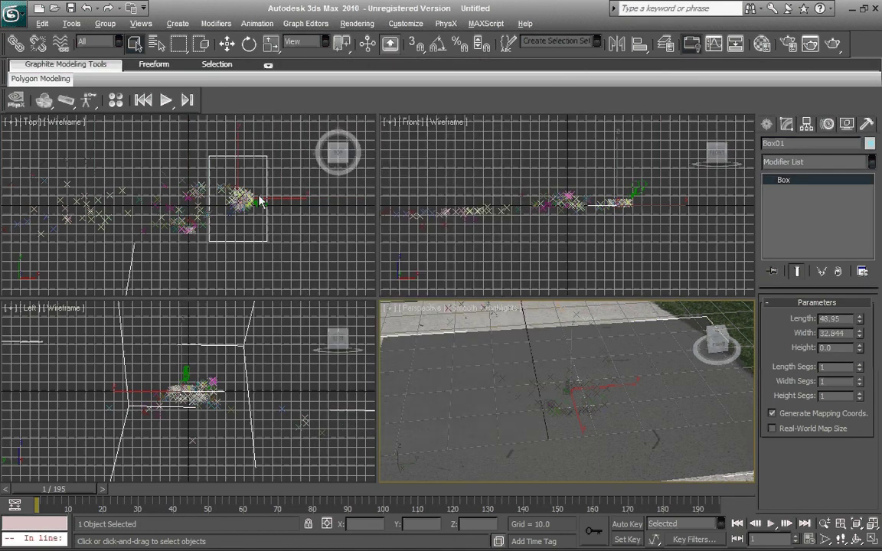
Deselect the flat box, render frame 1 of the Perspective view, and examine how the ground blends with the footage.
key(ctrl+d)
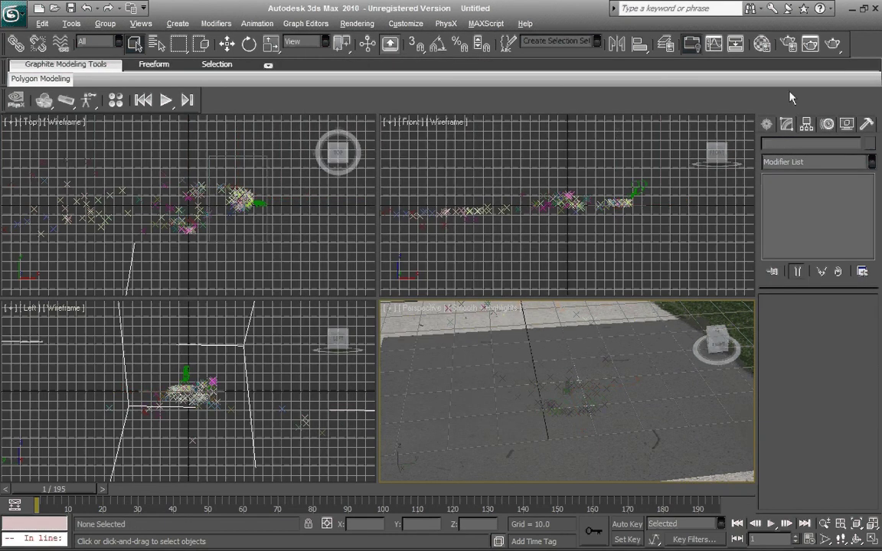
click(832, 46)
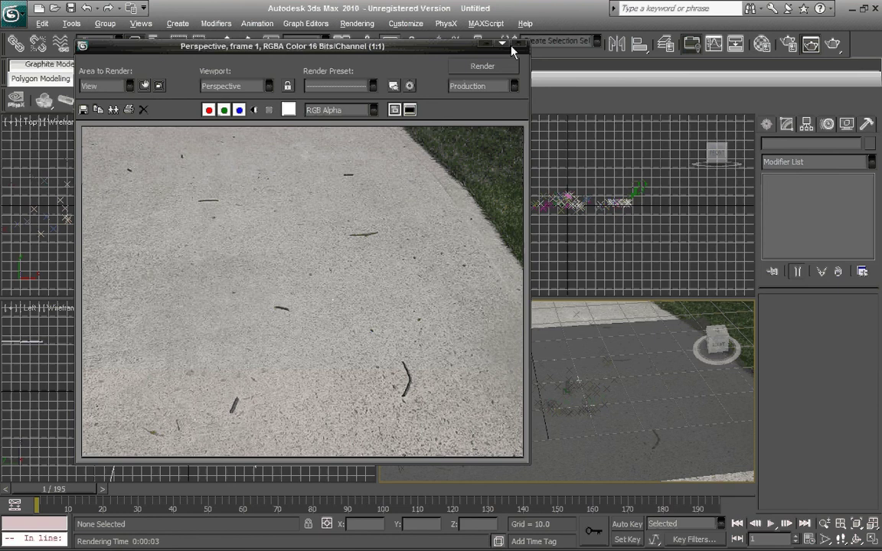
drag(513, 49, 461, 56)
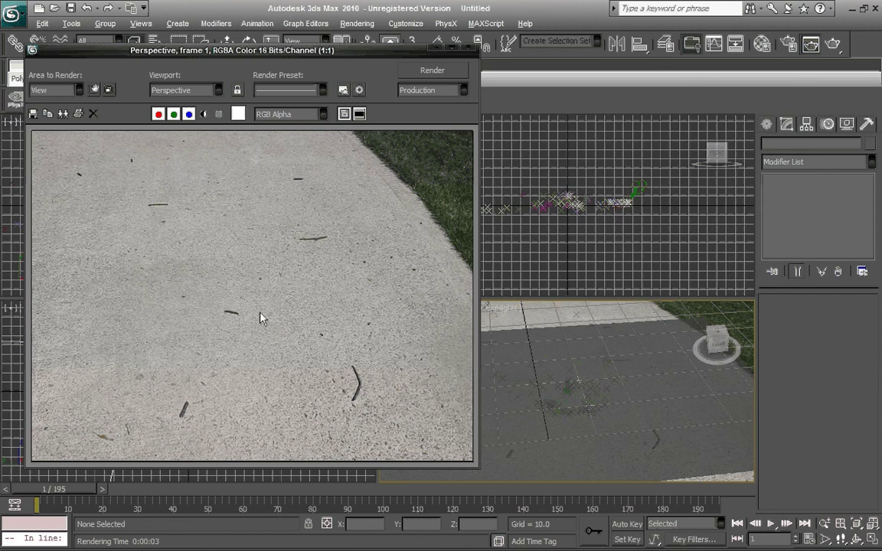
drag(340, 58, 353, 52)
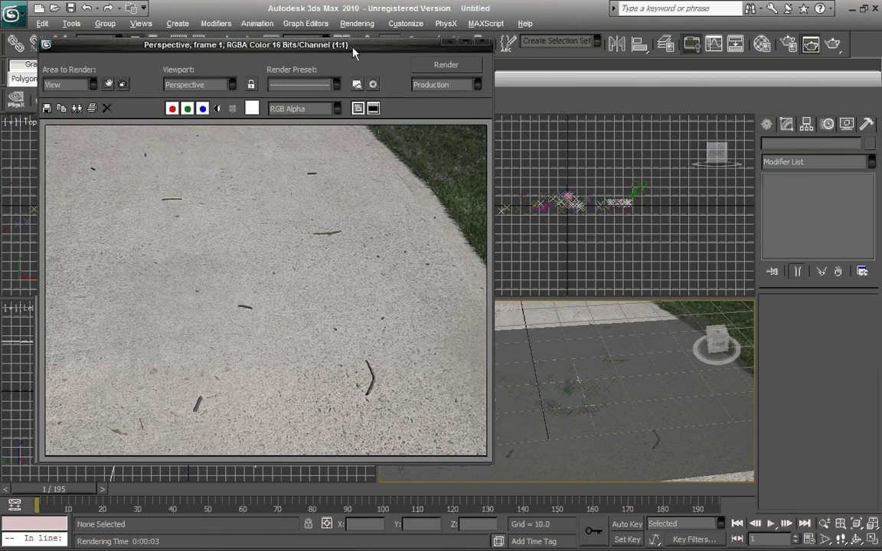
drag(354, 52, 367, 47)
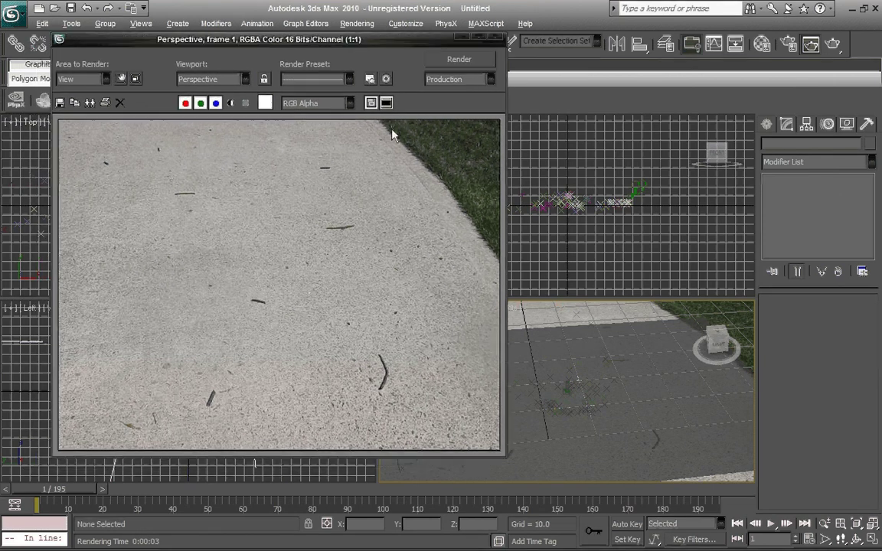